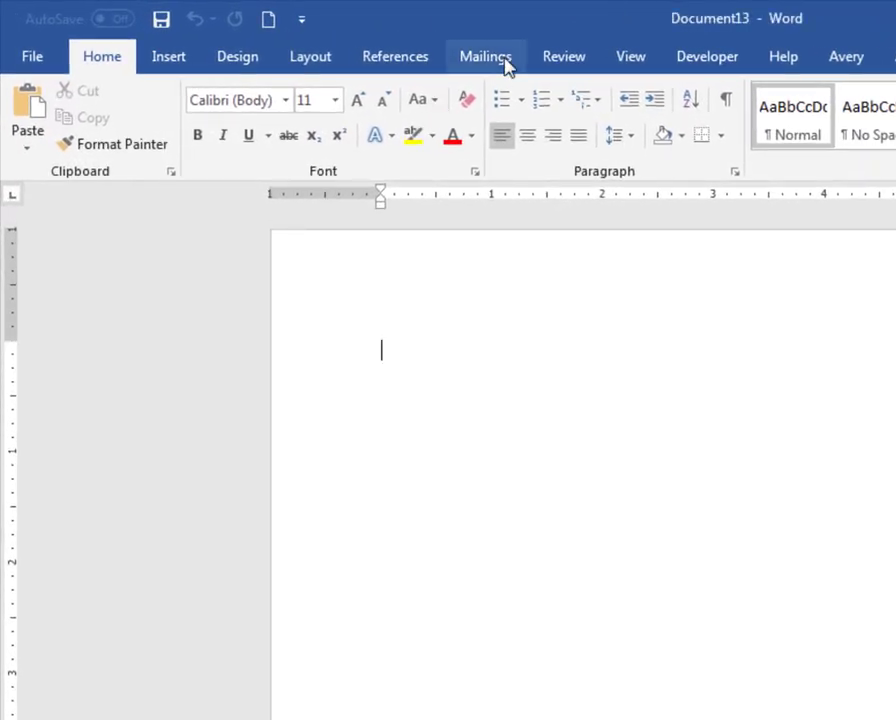
Step: Start the Step-by-Step Mail Merge Wizard for letters and continue to the choice of starting document
left_click(507, 62)
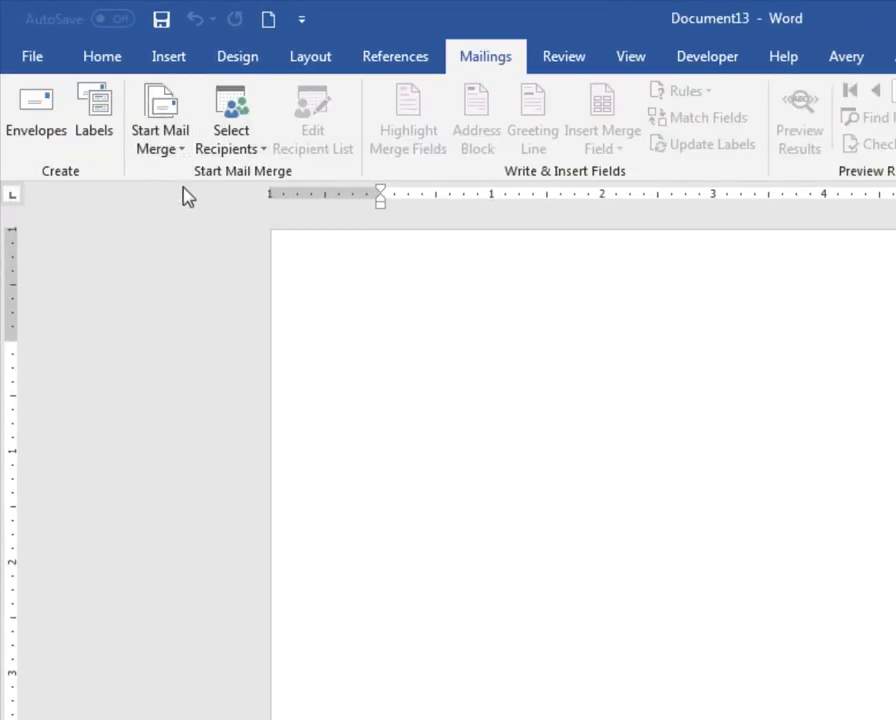
left_click(170, 135)
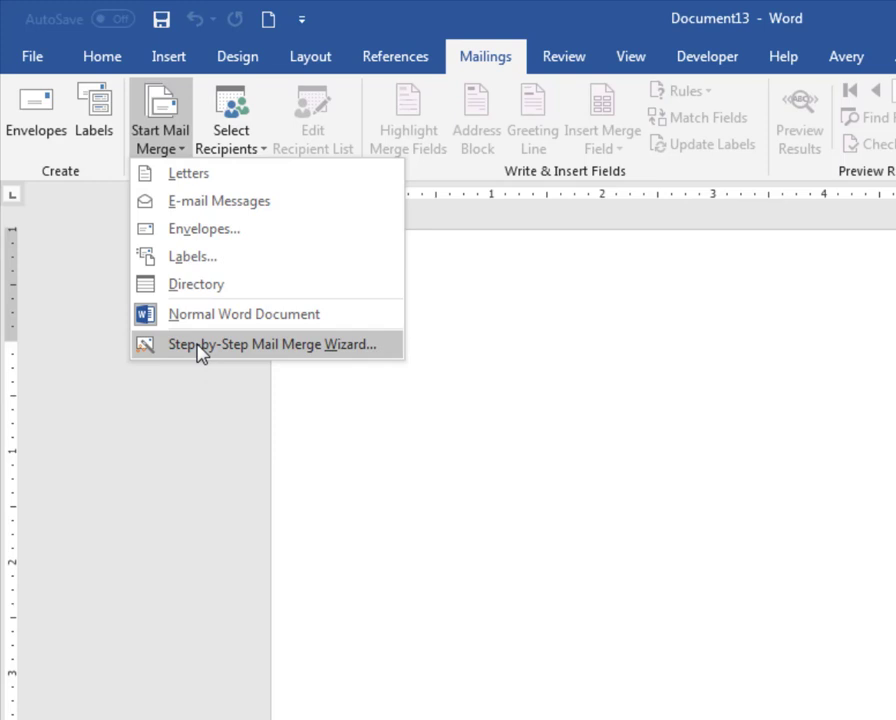
left_click(200, 346)
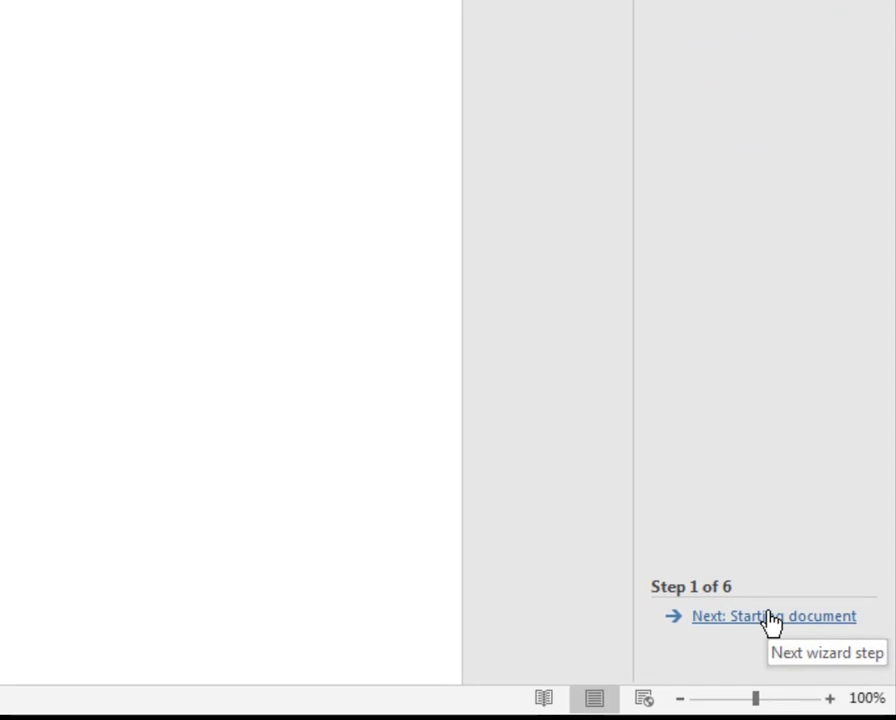
left_click(771, 618)
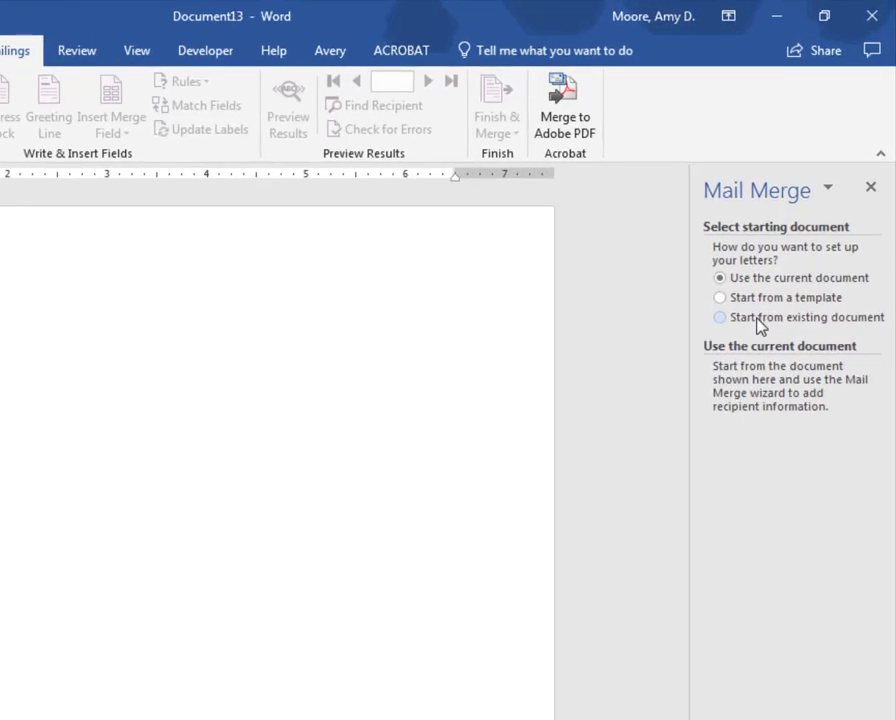
Step: Start the merge from an existing document, opening the Scholarship file from the Desktop
left_click(760, 319)
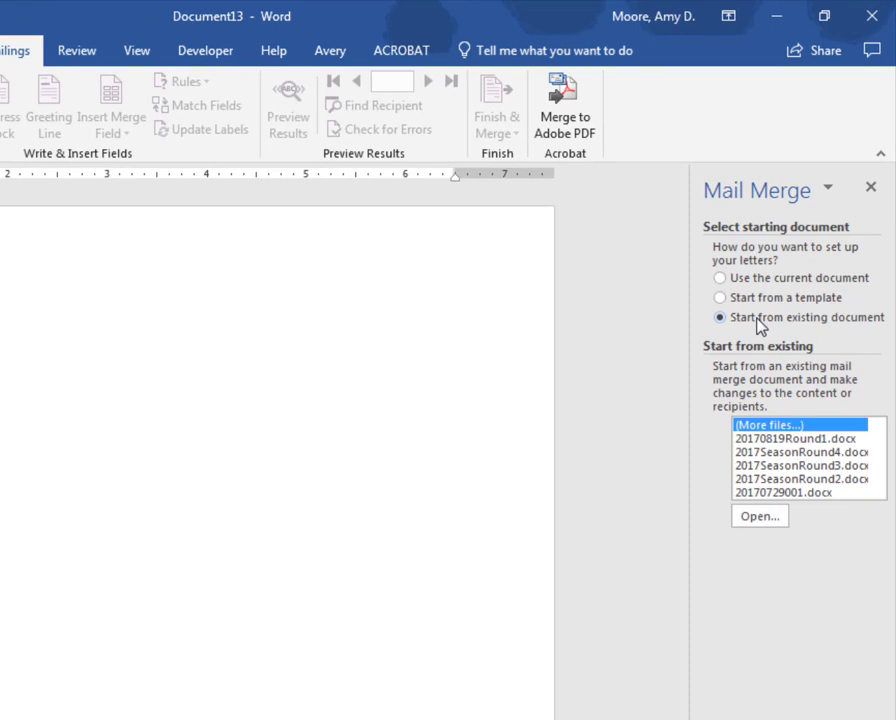
left_click(758, 517)
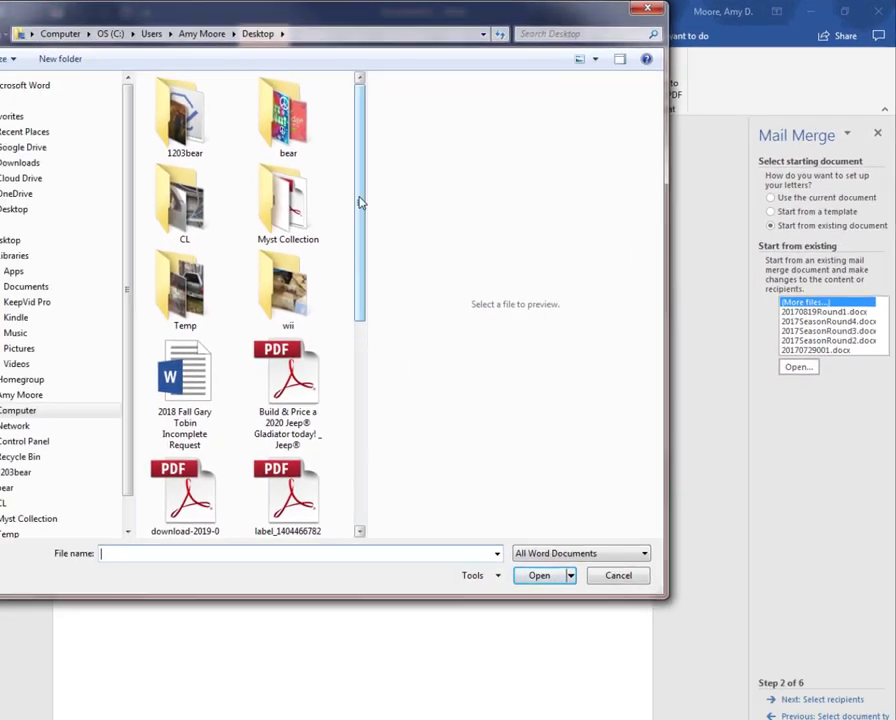
scroll(361, 203, "down", 5)
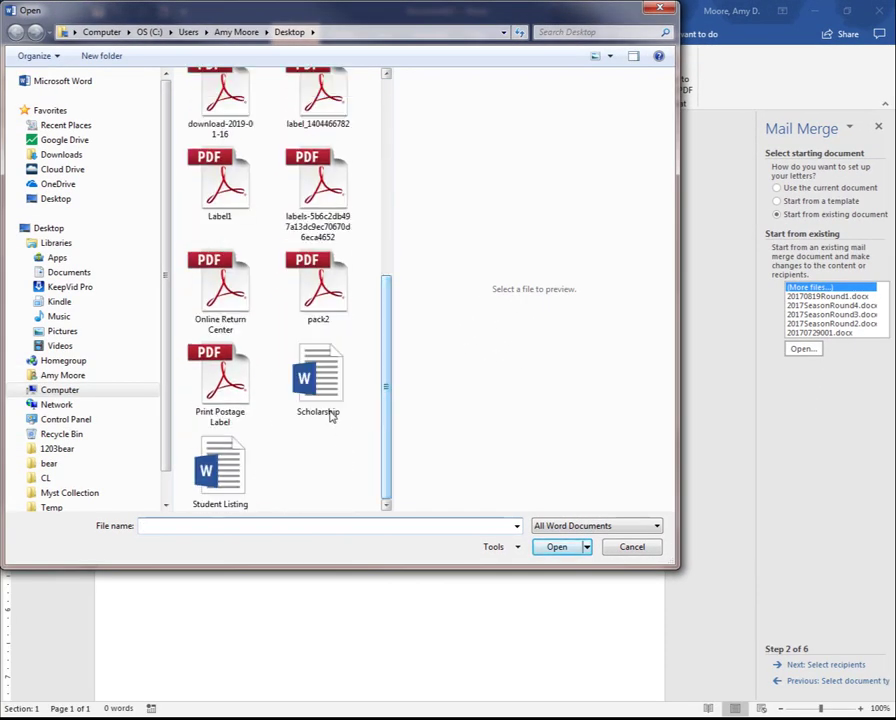
left_click(289, 403)
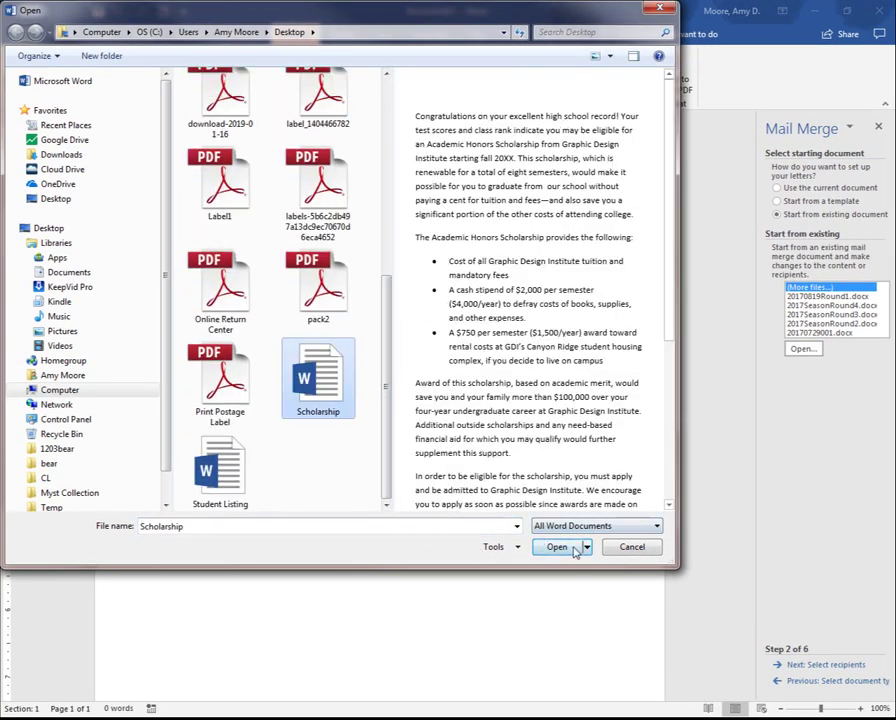
left_click(575, 548)
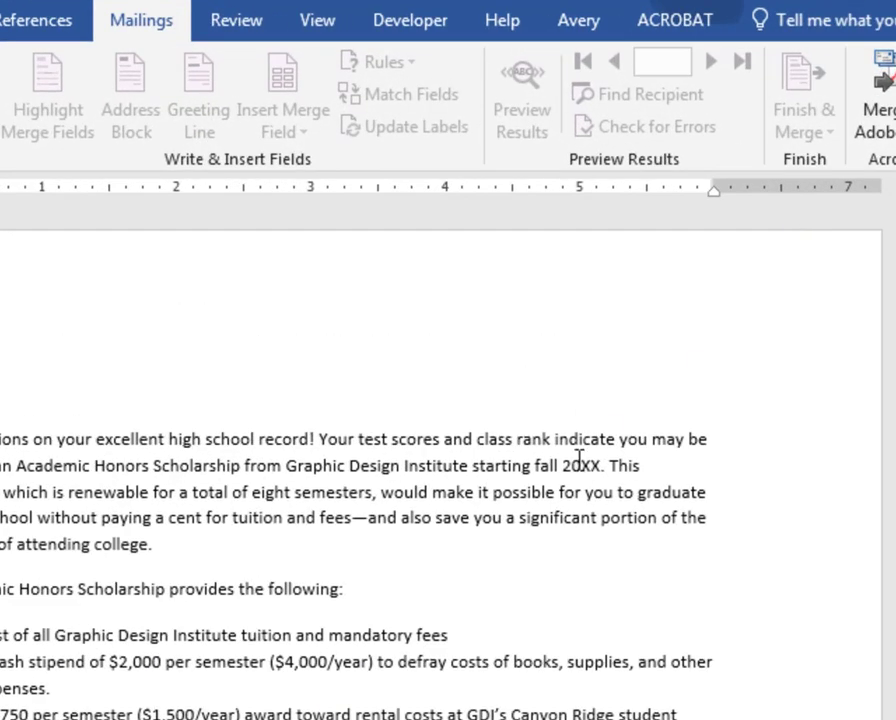
Step: Complete the year placeholder in the letter's first paragraph so it reads fall 2019
left_click(592, 465)
key("Delete")
key("BackSpace")
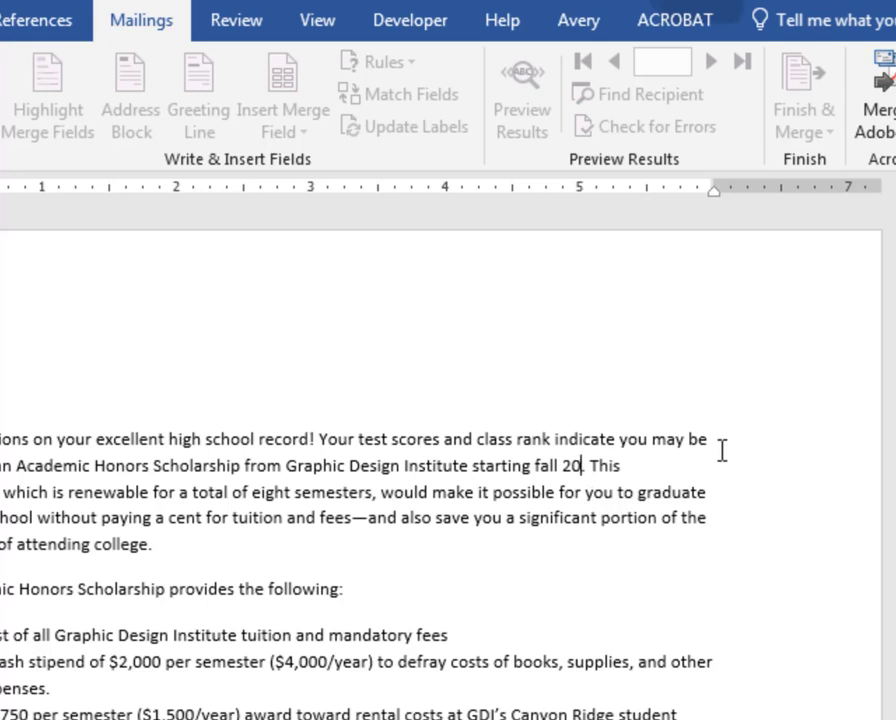
type("19")
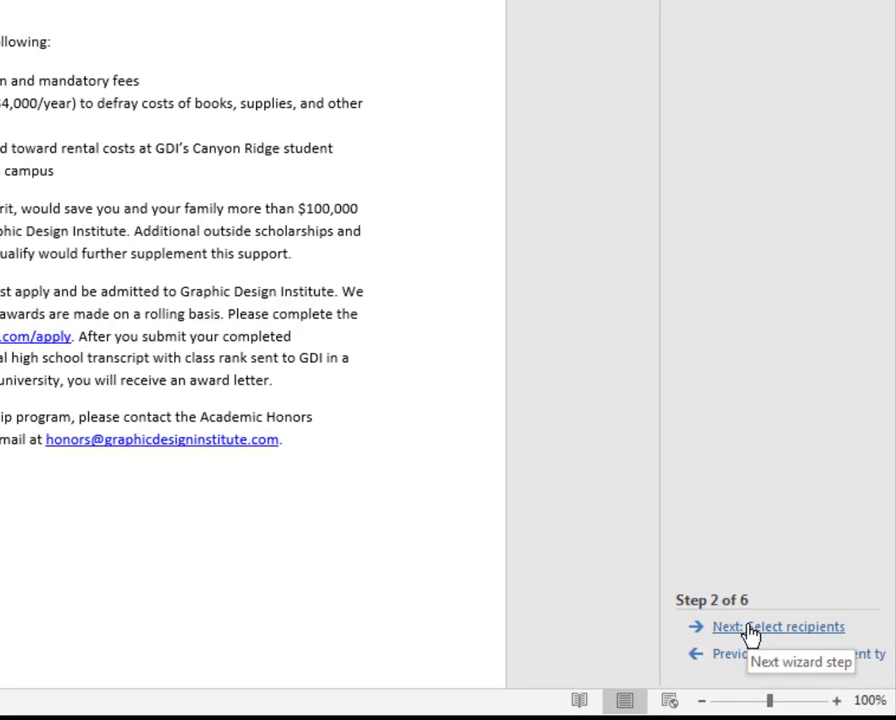
Step: Continue to recipient selection and load the Student List Access database from the Desktop as the existing list
left_click(810, 664)
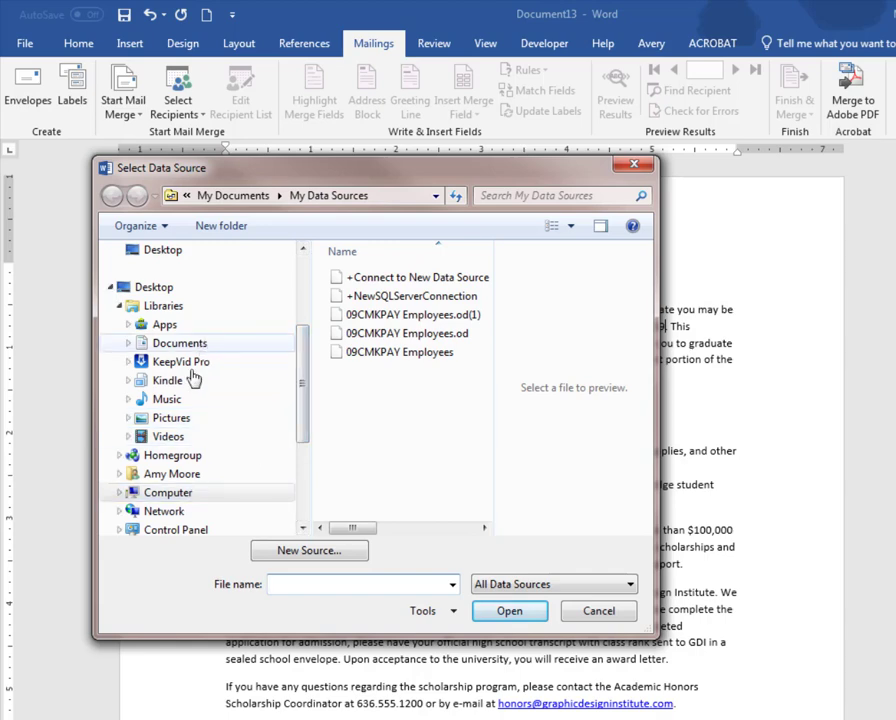
left_click(168, 290)
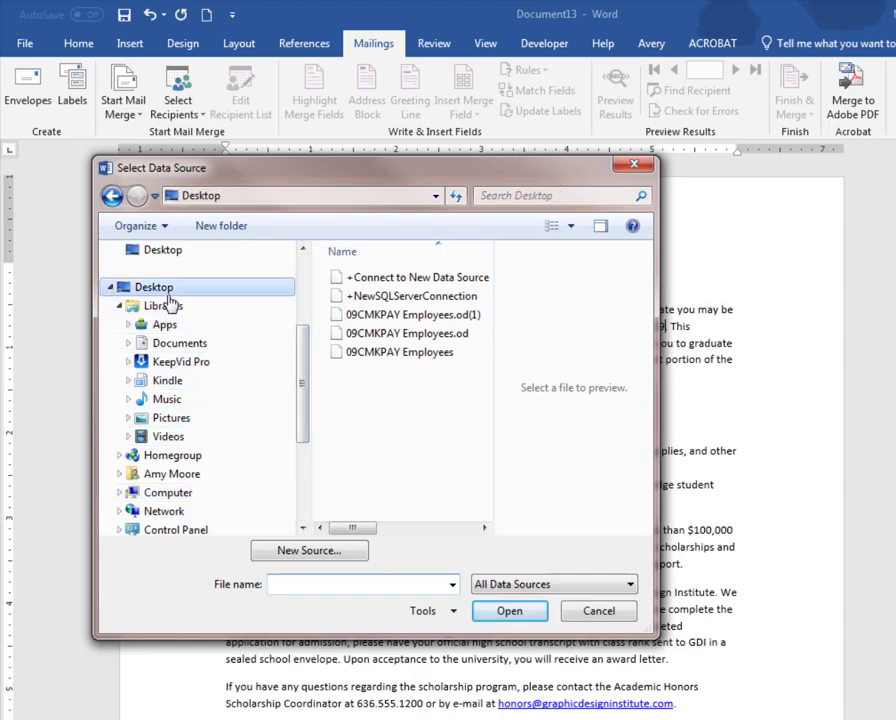
left_click_drag(486, 300, 482, 510)
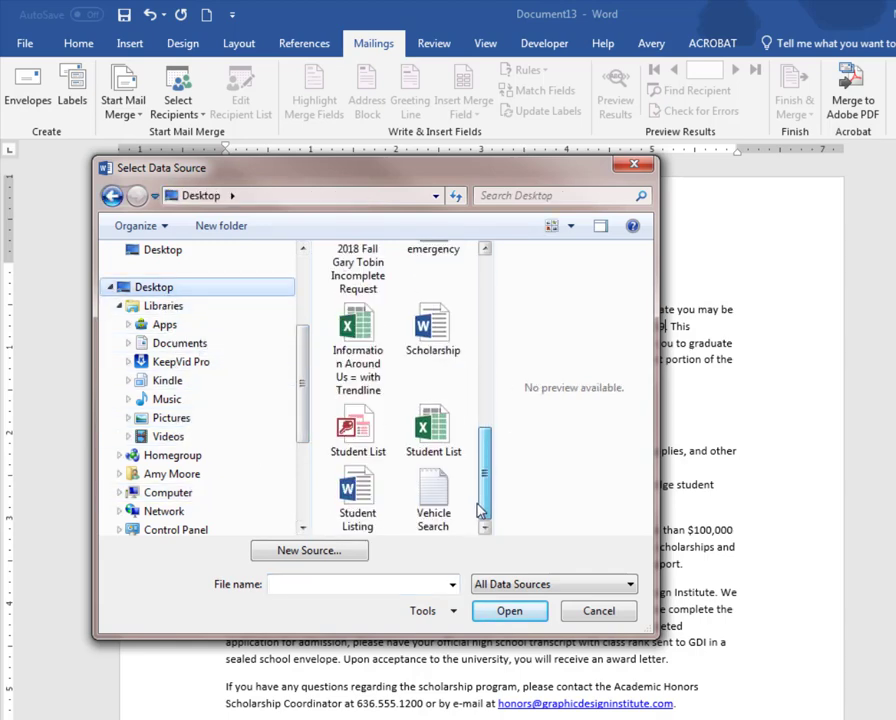
left_click(361, 437)
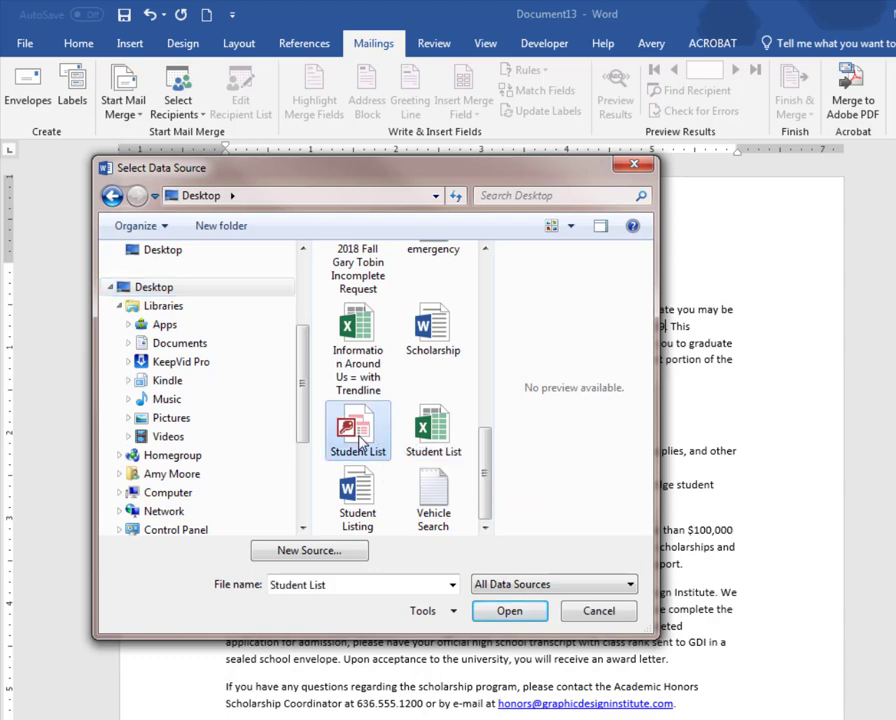
left_click(514, 610)
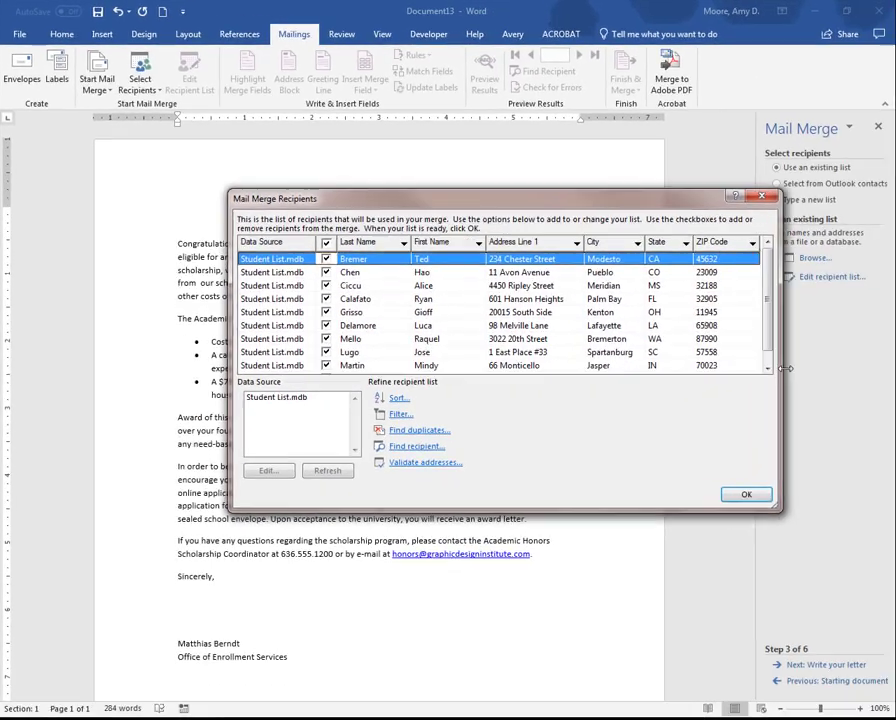
Step: Enlarge the recipient list, sort it by ZIP code, state and finally last name, and accept the recipients
left_click_drag(786, 369, 792, 368)
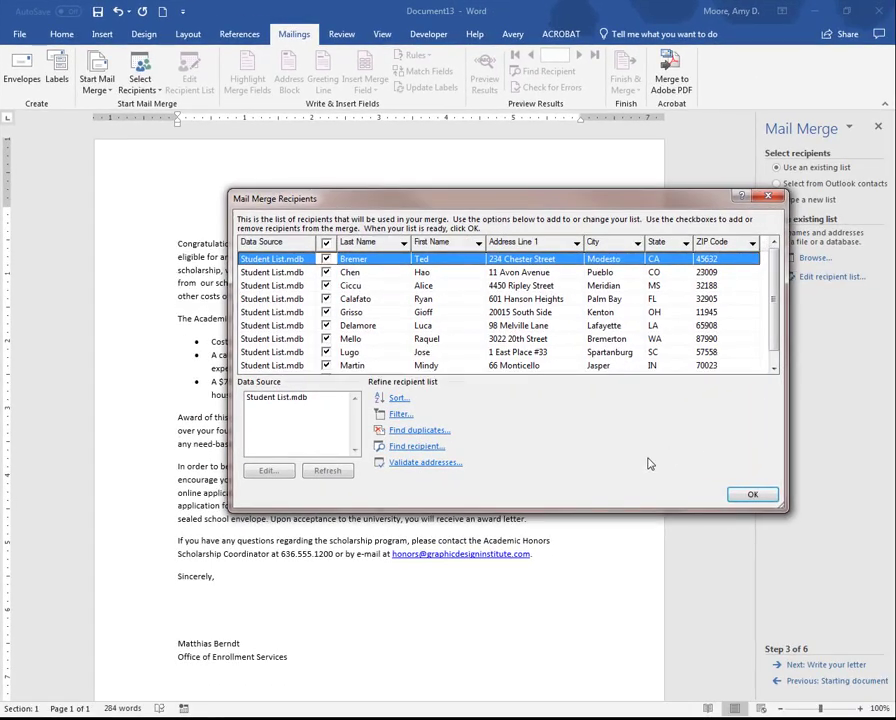
left_click_drag(594, 513, 591, 567)
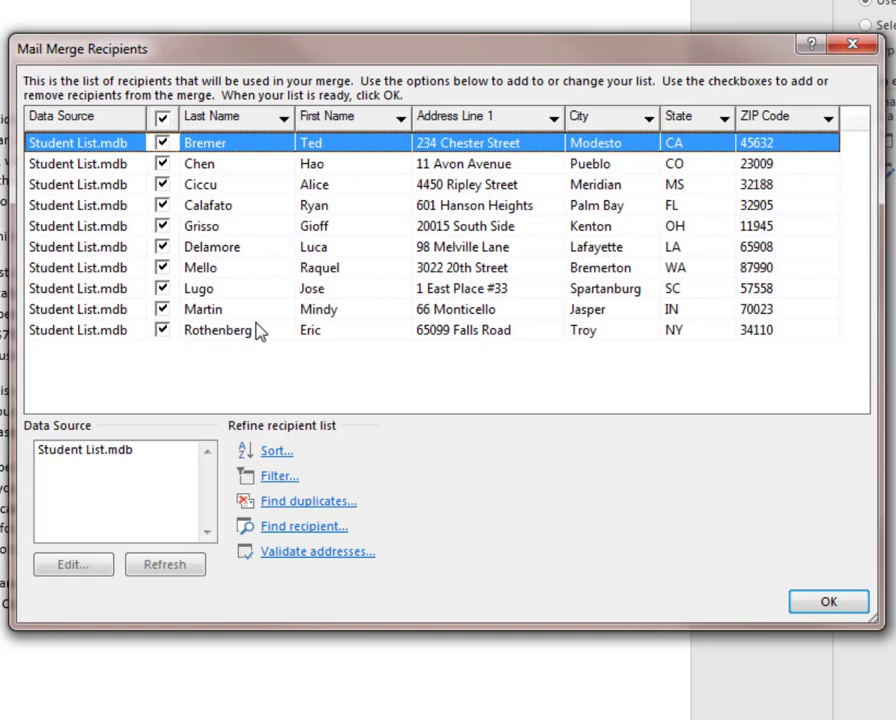
left_click(787, 122)
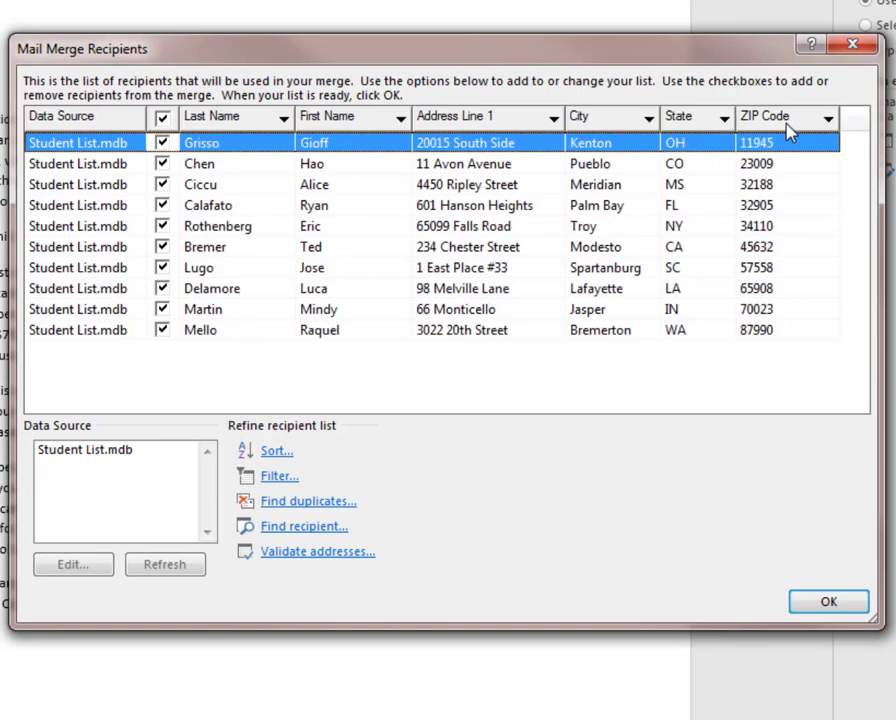
left_click(685, 117)
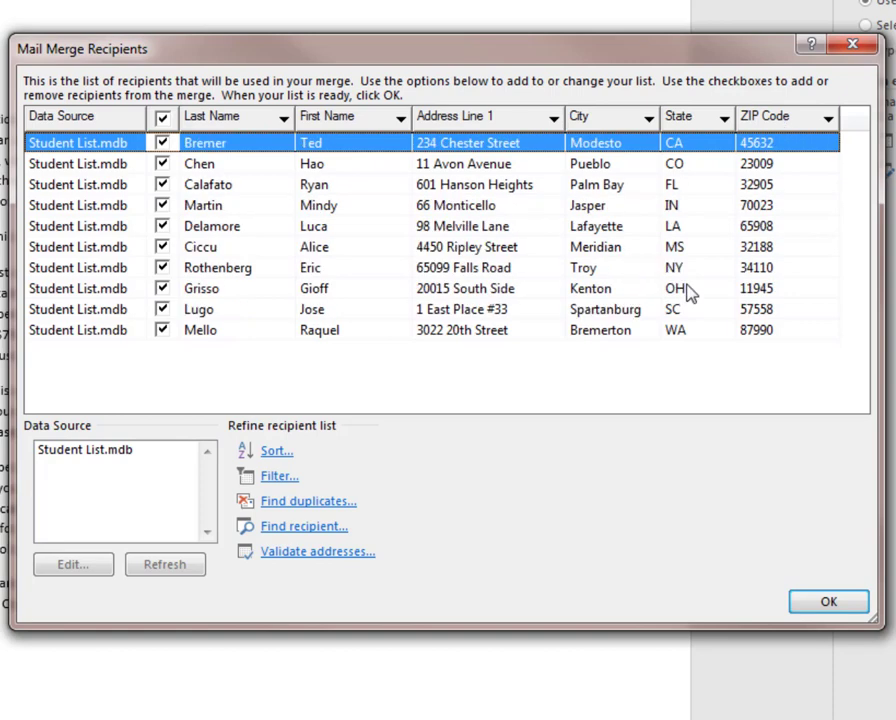
left_click(243, 120)
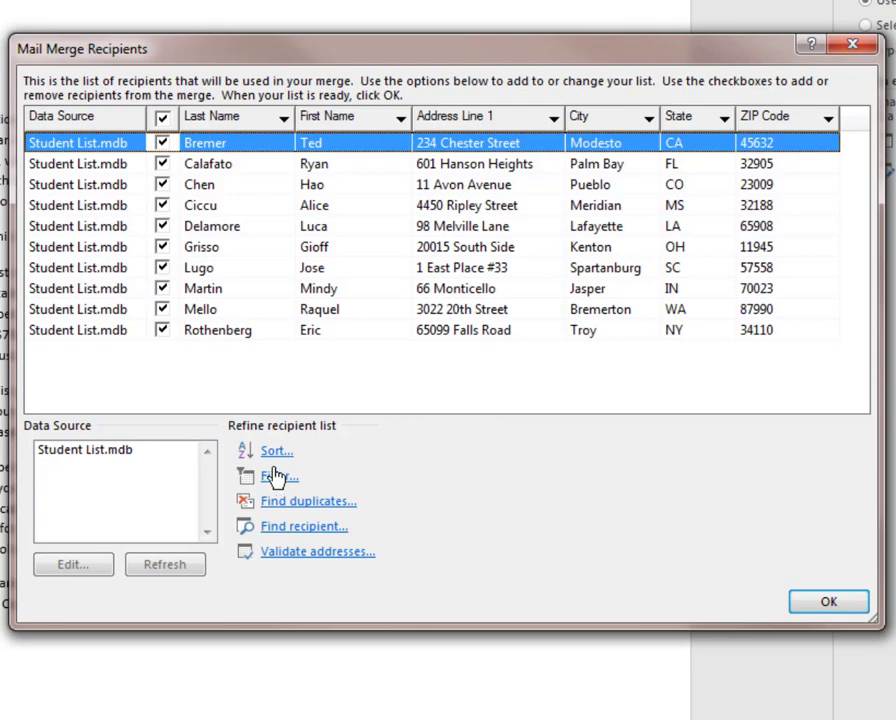
left_click(829, 601)
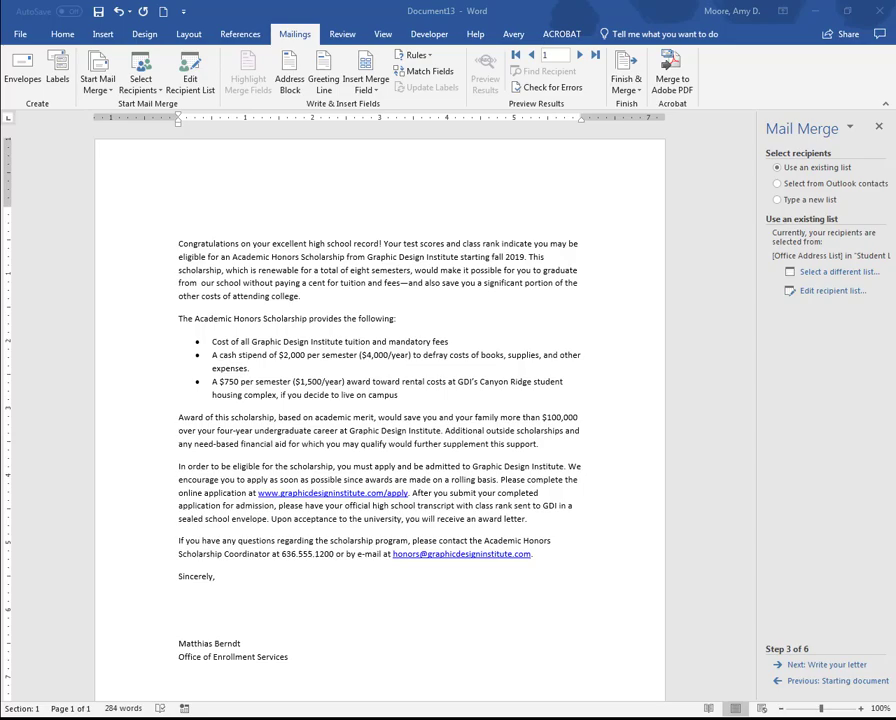
Step: Continue to writing the letter and insert the date March 12, 2019 above the first paragraph, with blank lines after it
left_click(824, 665)
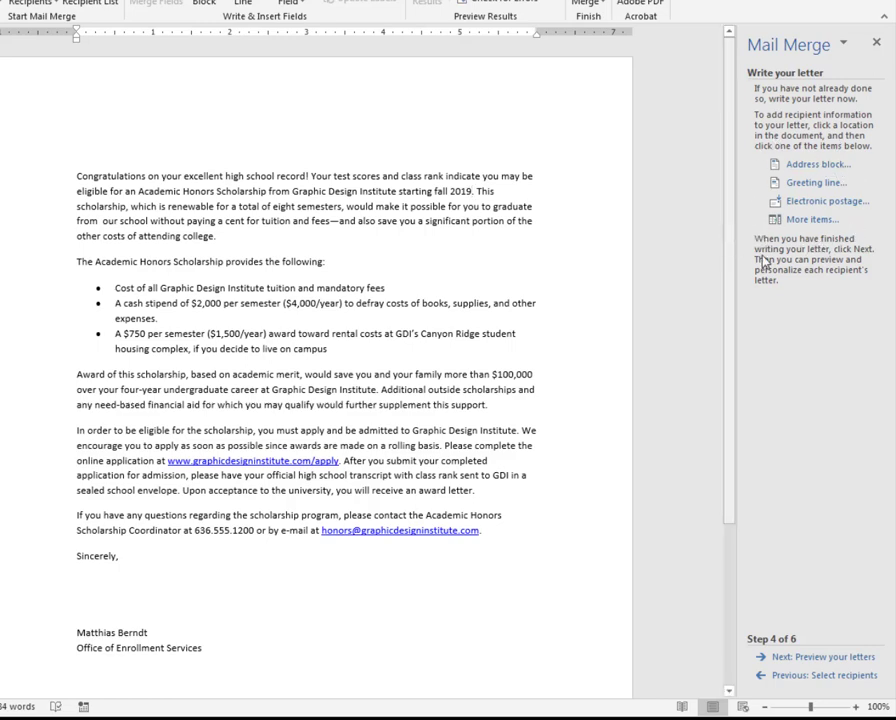
left_click(97, 145)
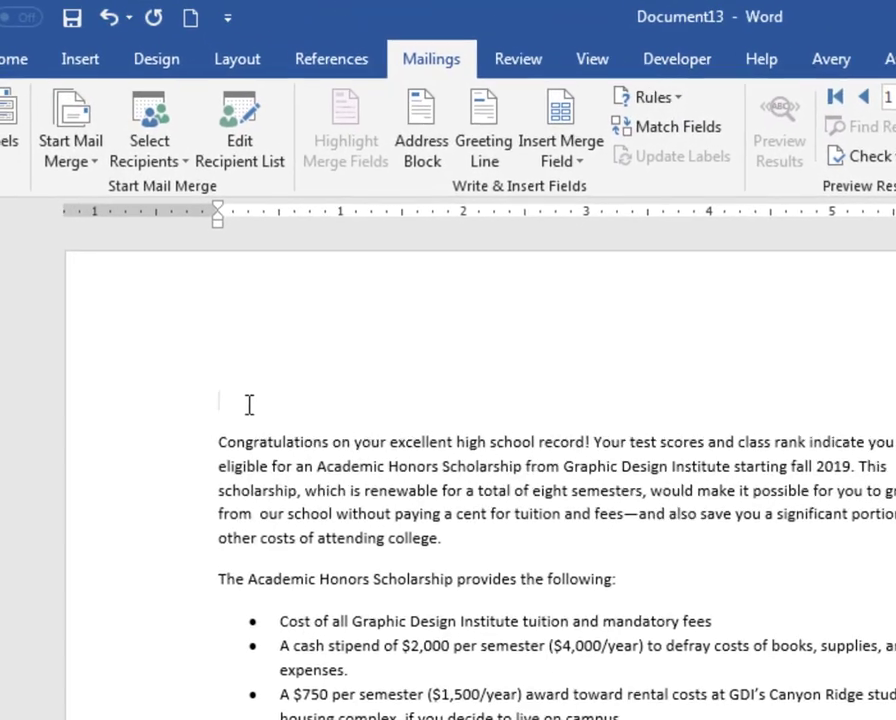
type("M")
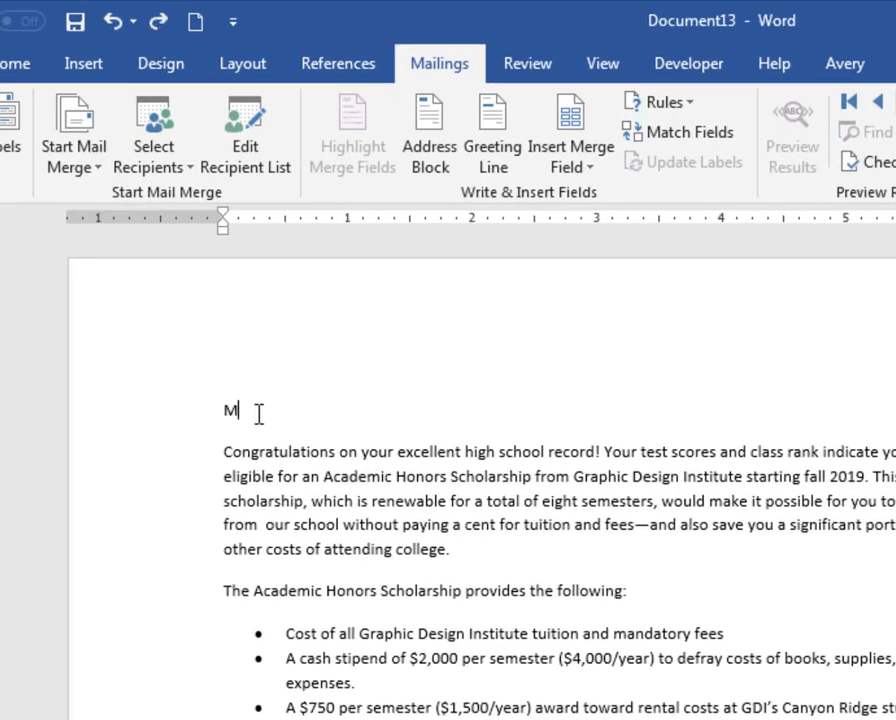
type("arch")
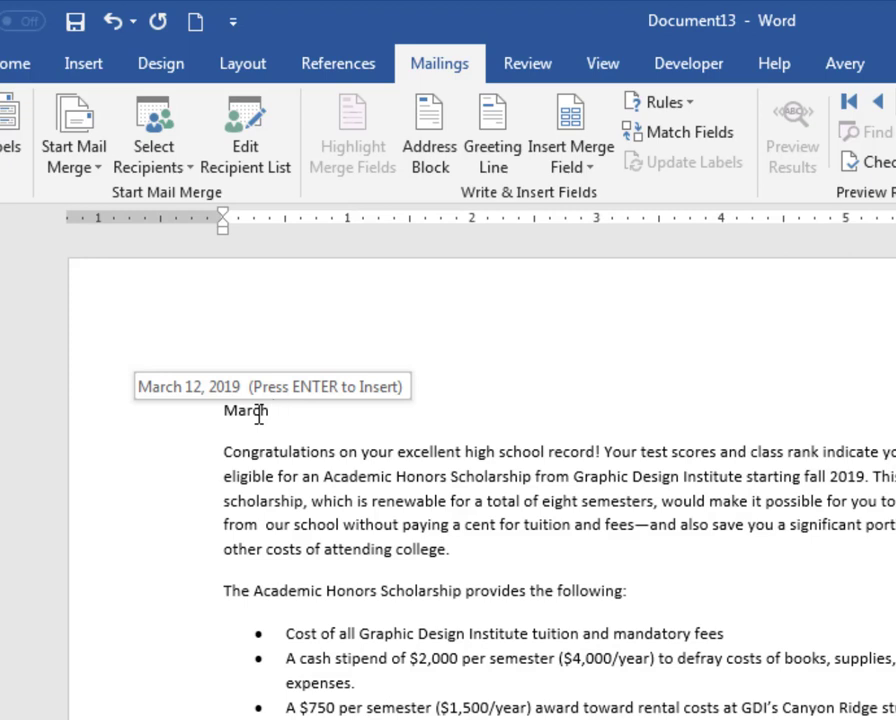
key("Return")
key("Return")
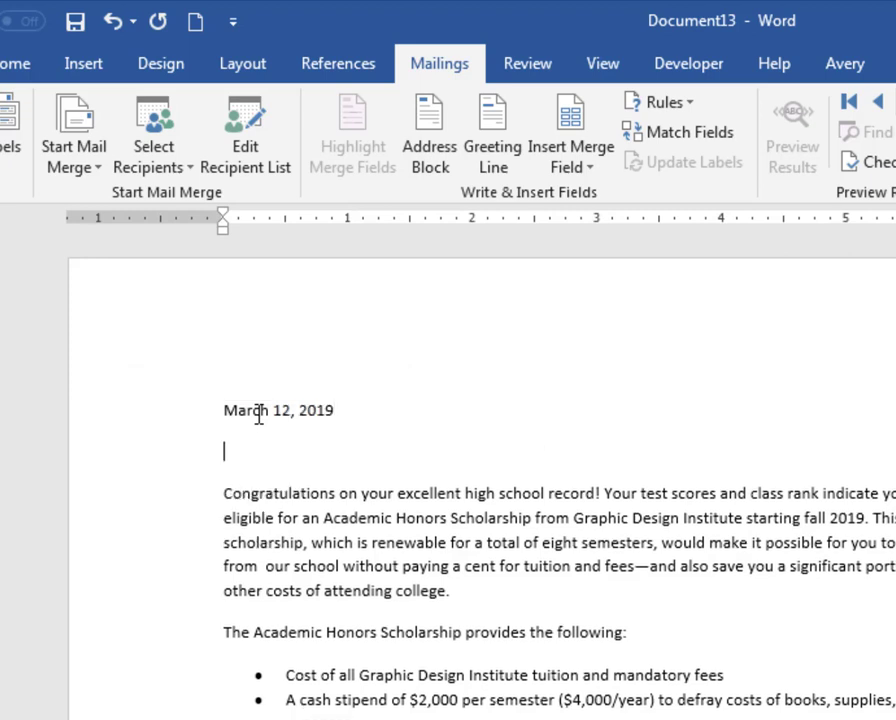
key("Return")
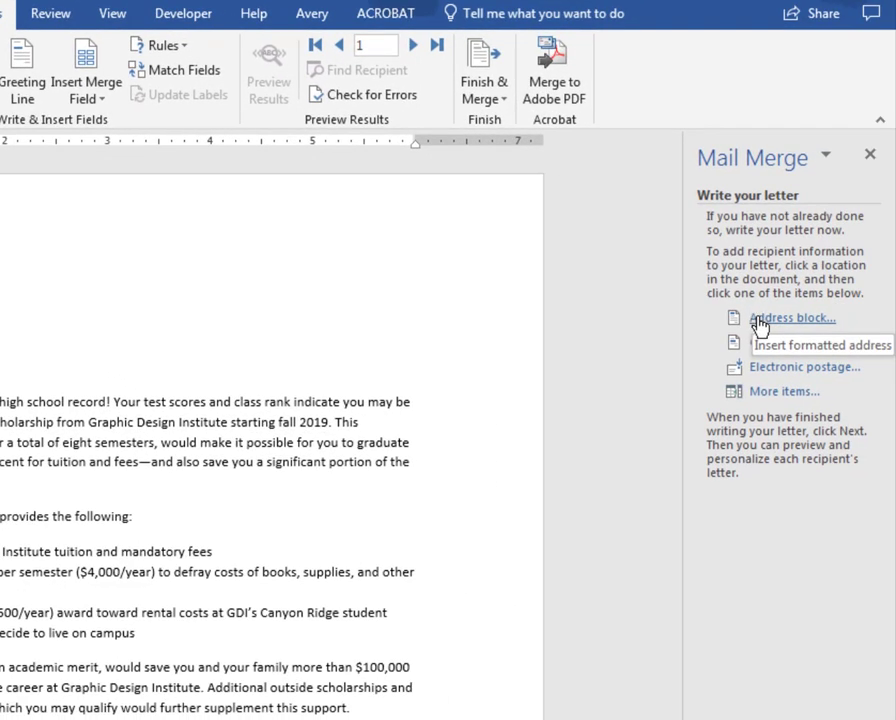
Step: Open the address block settings and review the recipient name formats, keeping the full first name, last name and suffix format
left_click(760, 322)
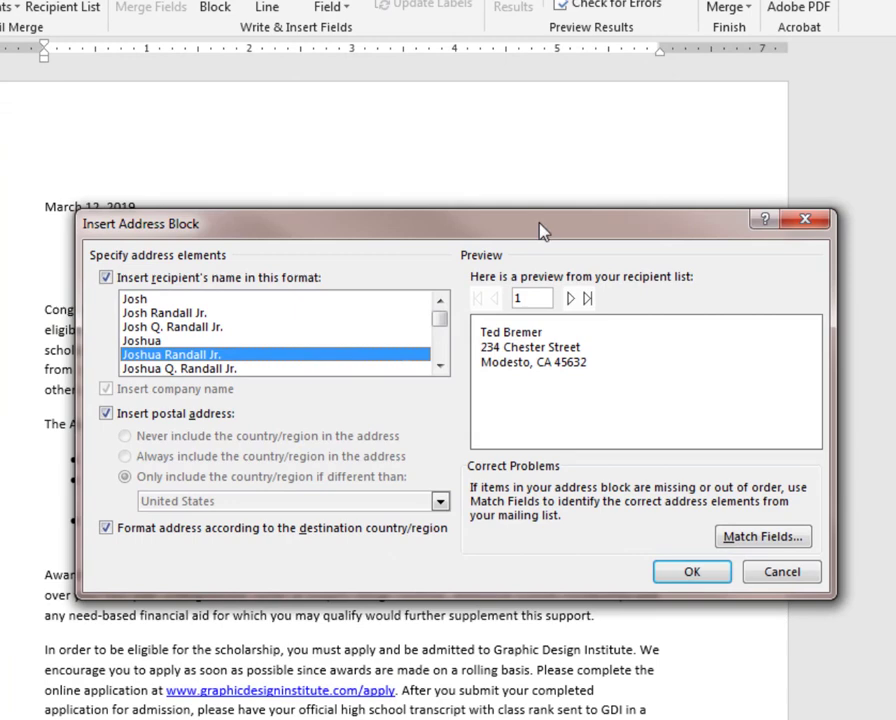
left_click_drag(540, 230, 531, 149)
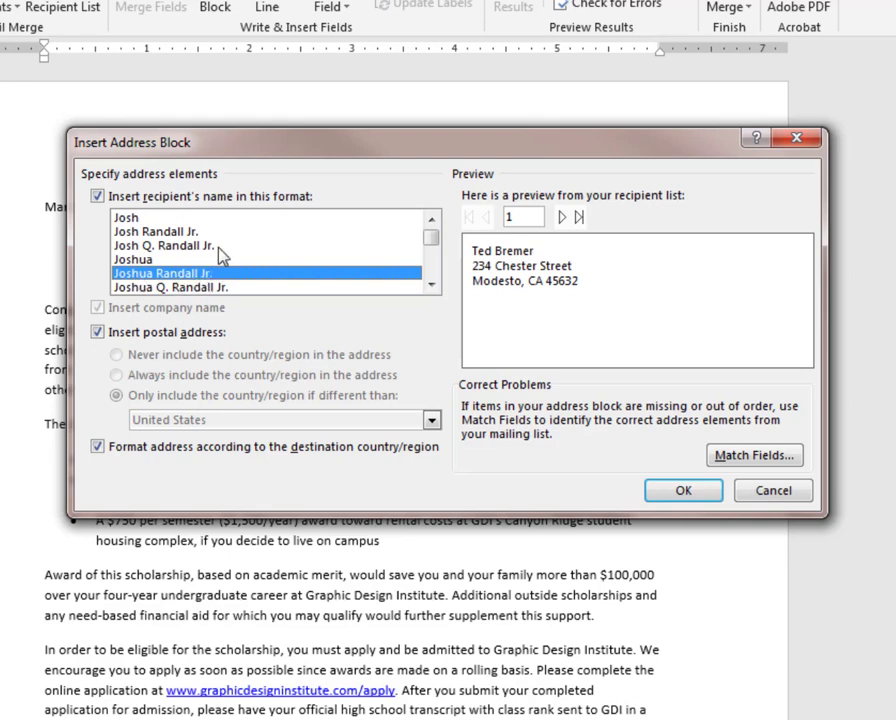
scroll(220, 252, "down", 1)
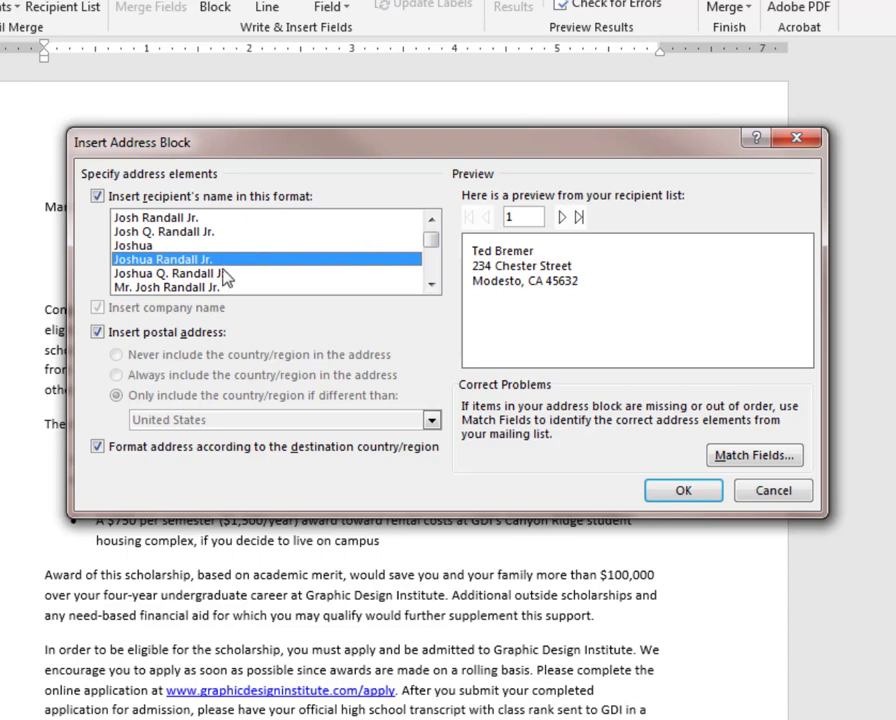
scroll(300, 256, "up", 1)
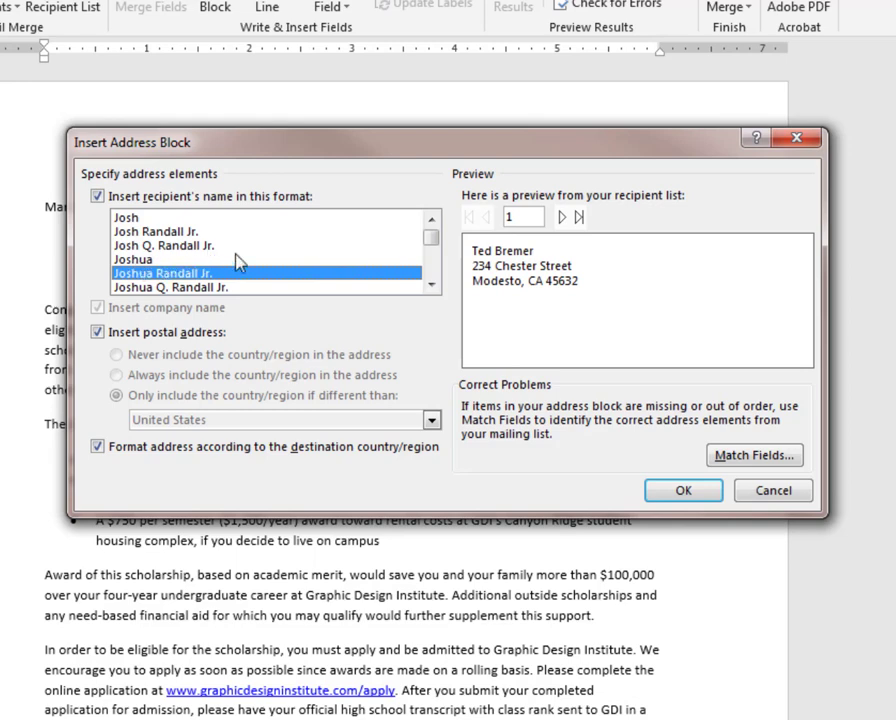
scroll(150, 265, "down", 1)
scroll(232, 267, "down", 1)
scroll(240, 263, "down", 3)
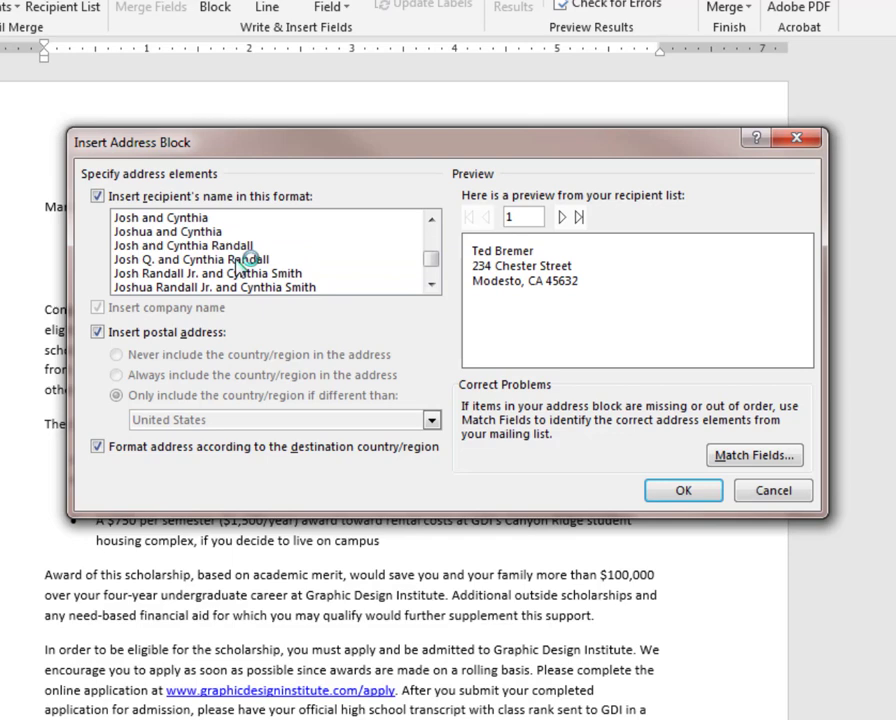
scroll(242, 262, "down", 2)
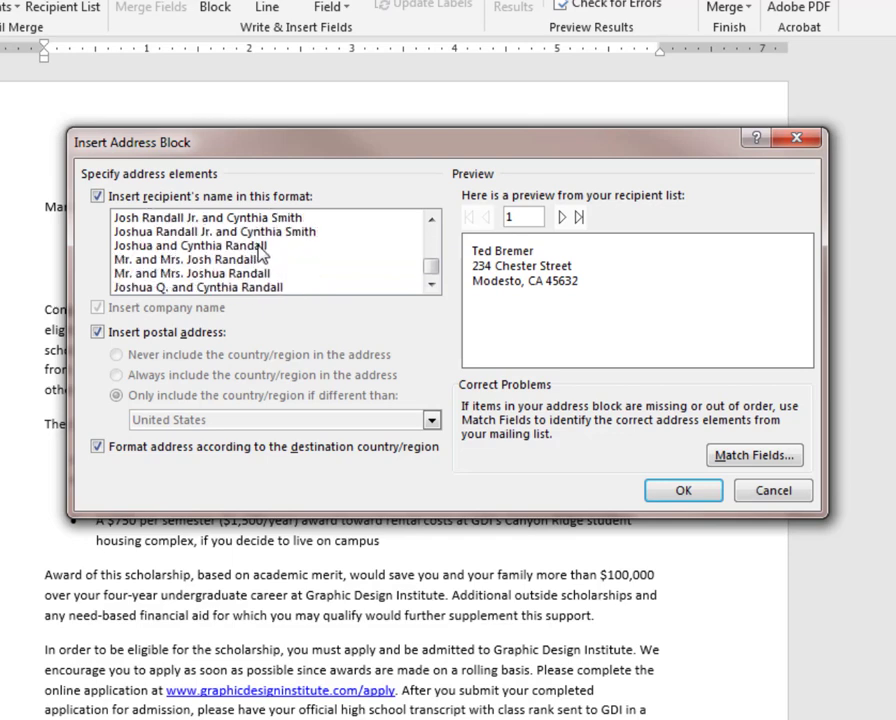
scroll(260, 252, "up", 4)
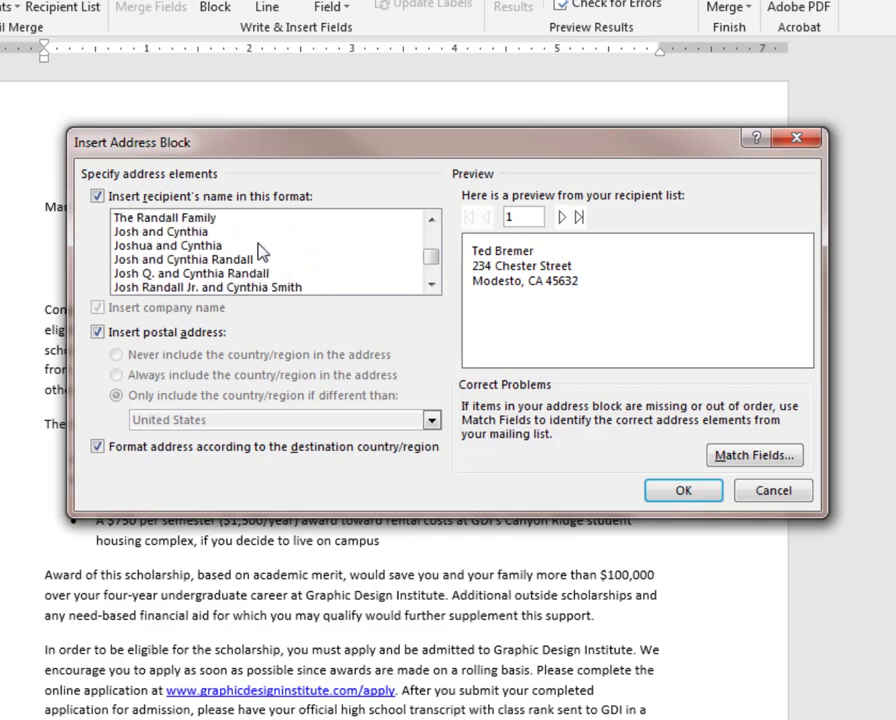
scroll(260, 252, "up", 2)
left_click(314, 256)
scroll(260, 270, "up", 1)
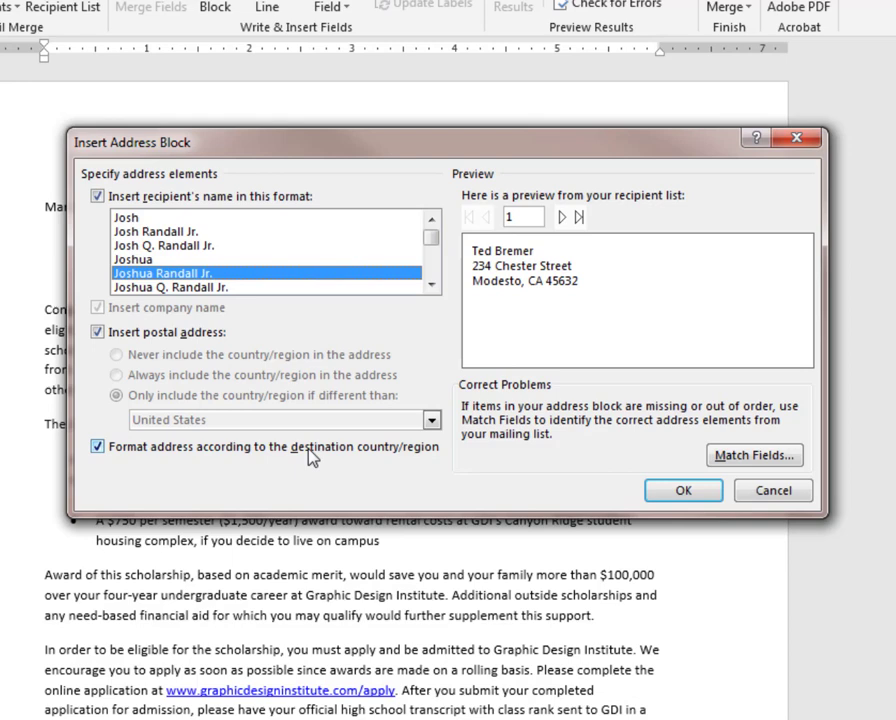
Step: Preview the address block for the next four recipients and insert it below the date
left_click(561, 220)
left_click(561, 220)
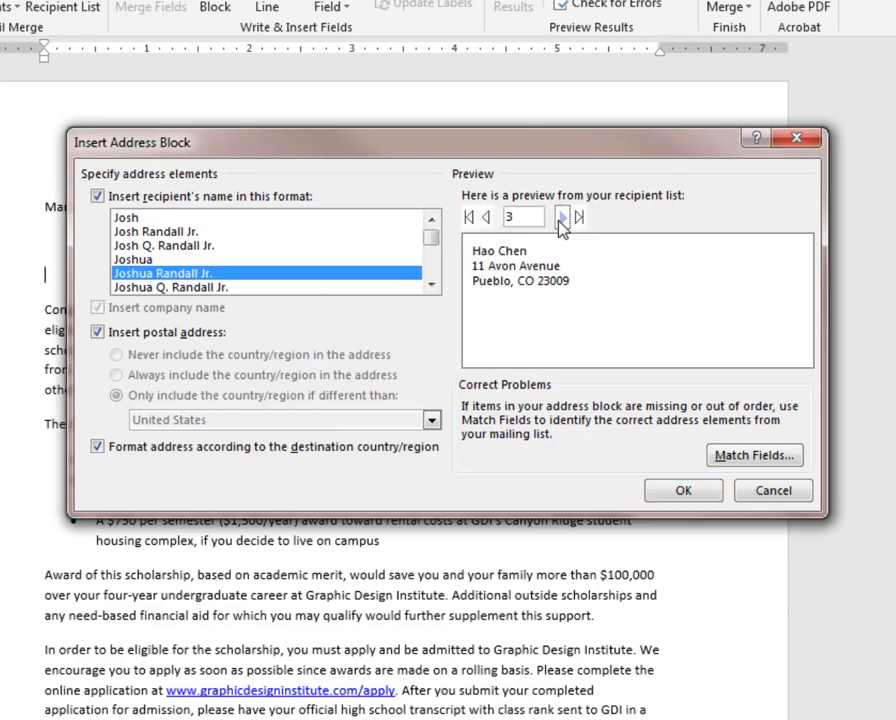
left_click(561, 220)
left_click(561, 218)
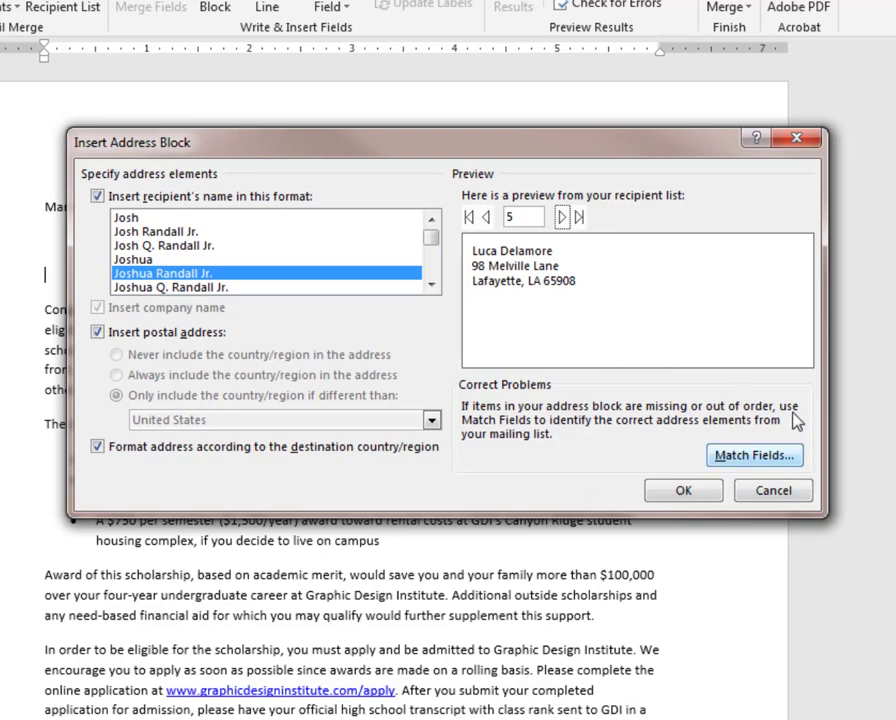
left_click(697, 500)
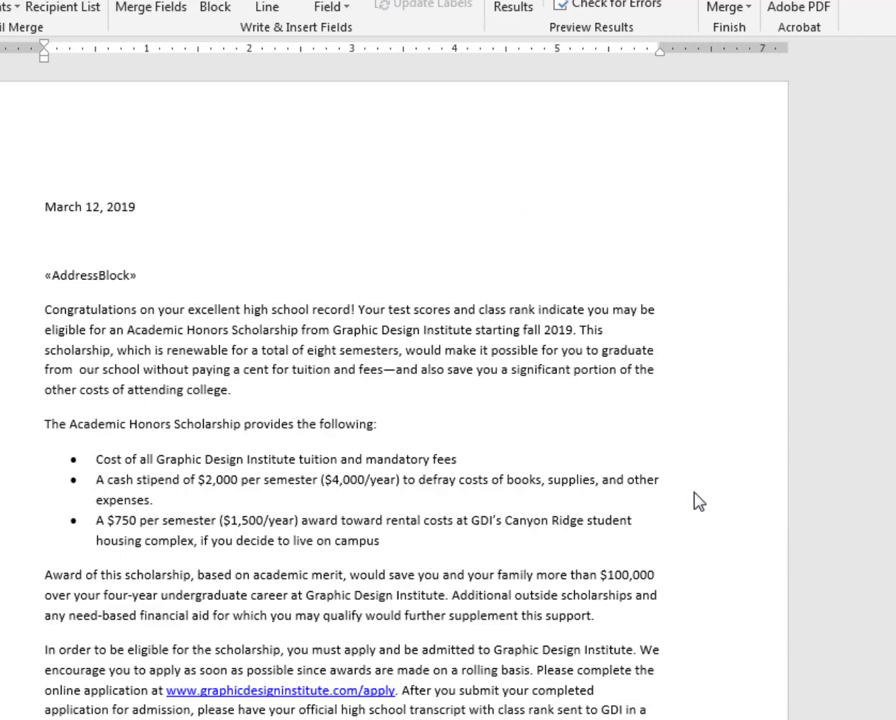
Step: Start a new line below the address block and open the greeting line settings, keeping Dear, the full-name format and the comma
left_click(107, 275)
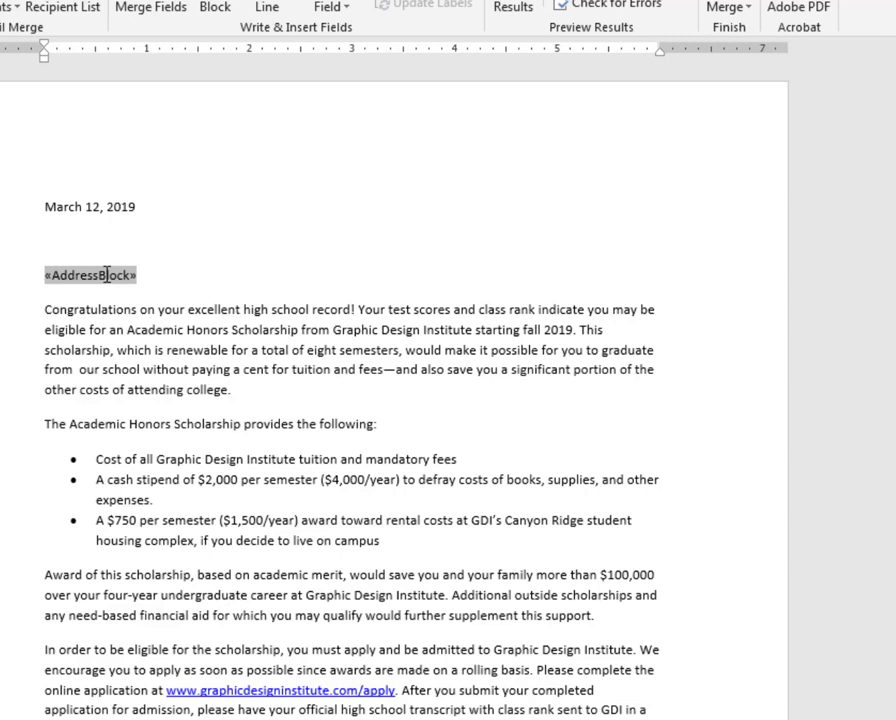
left_click(232, 282)
key("Return")
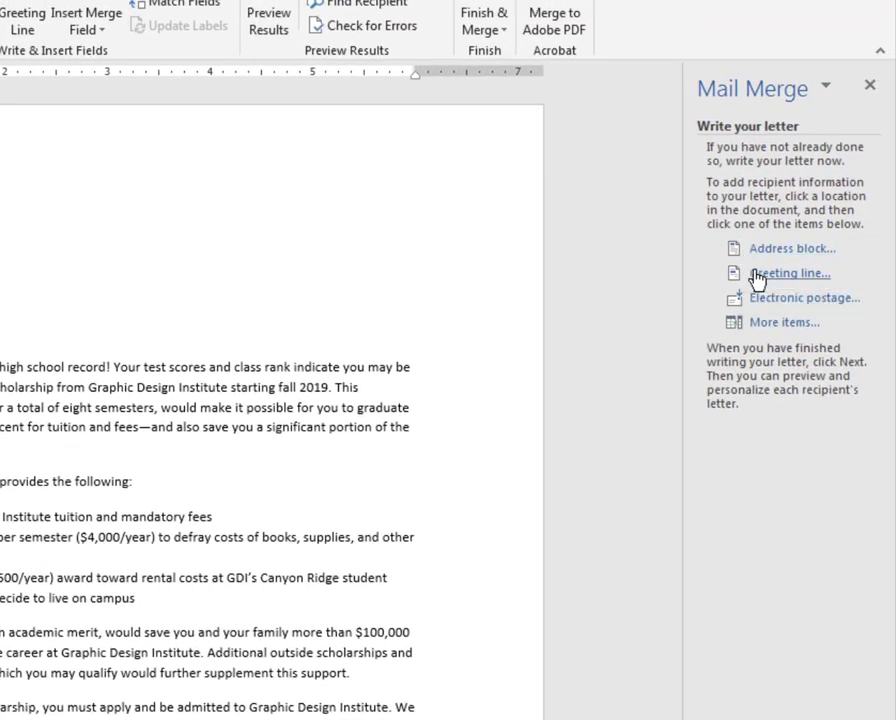
left_click(757, 274)
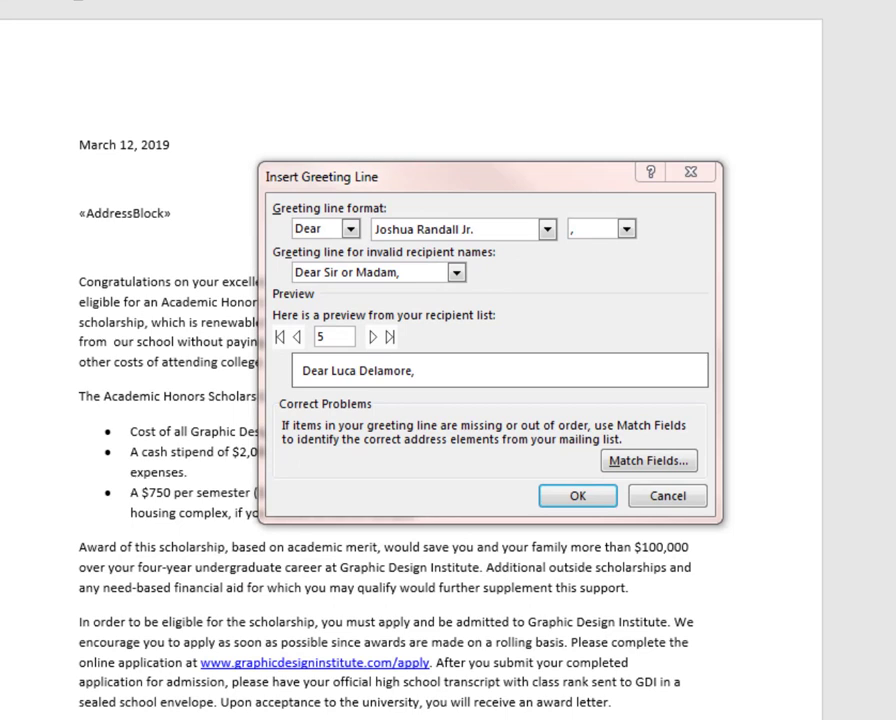
left_click(350, 231)
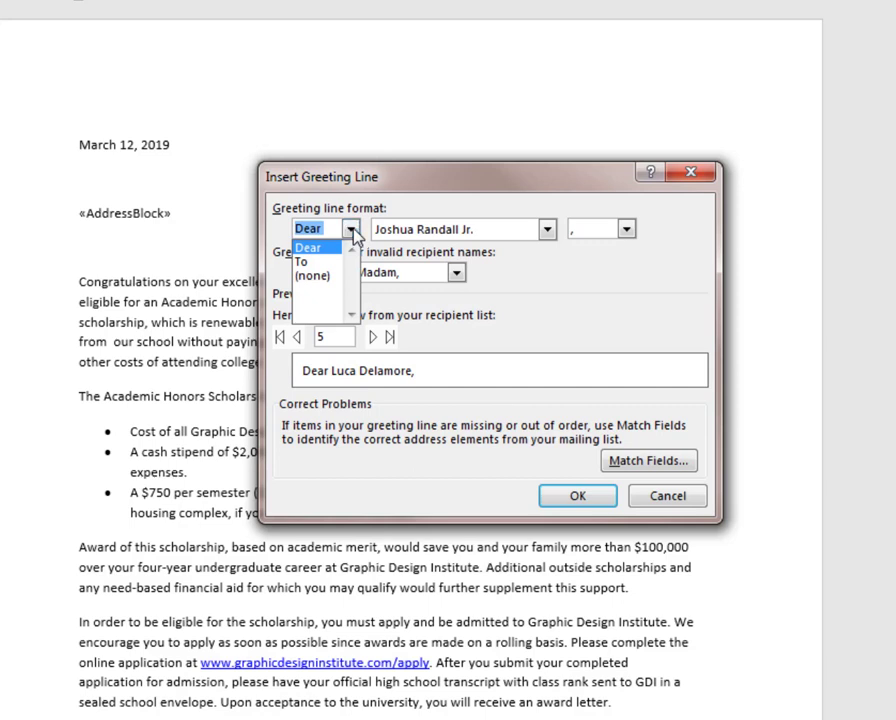
left_click(352, 231)
left_click(456, 232)
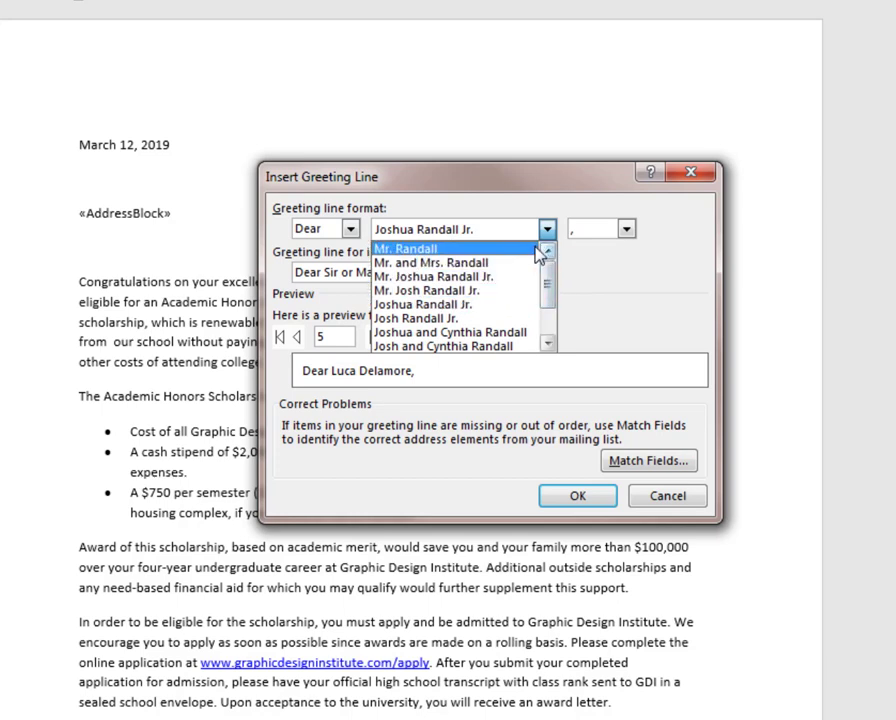
left_click(497, 231)
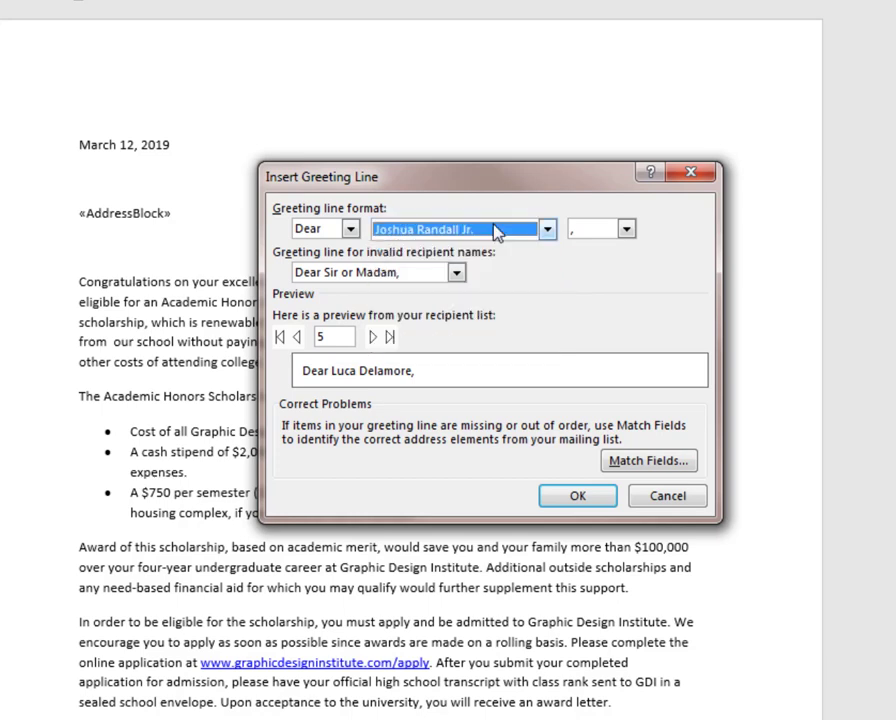
left_click(626, 230)
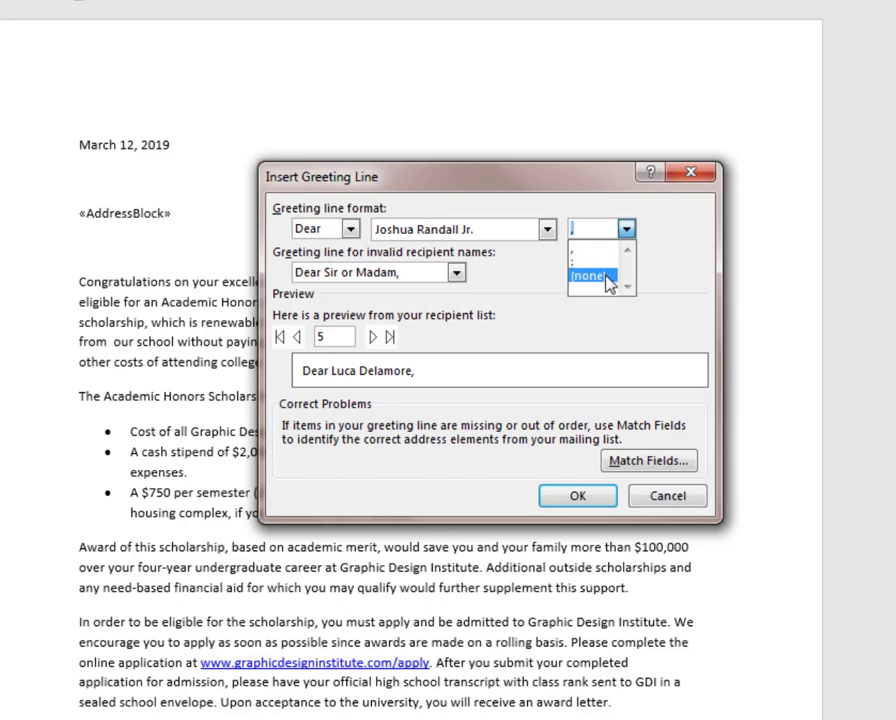
left_click(633, 230)
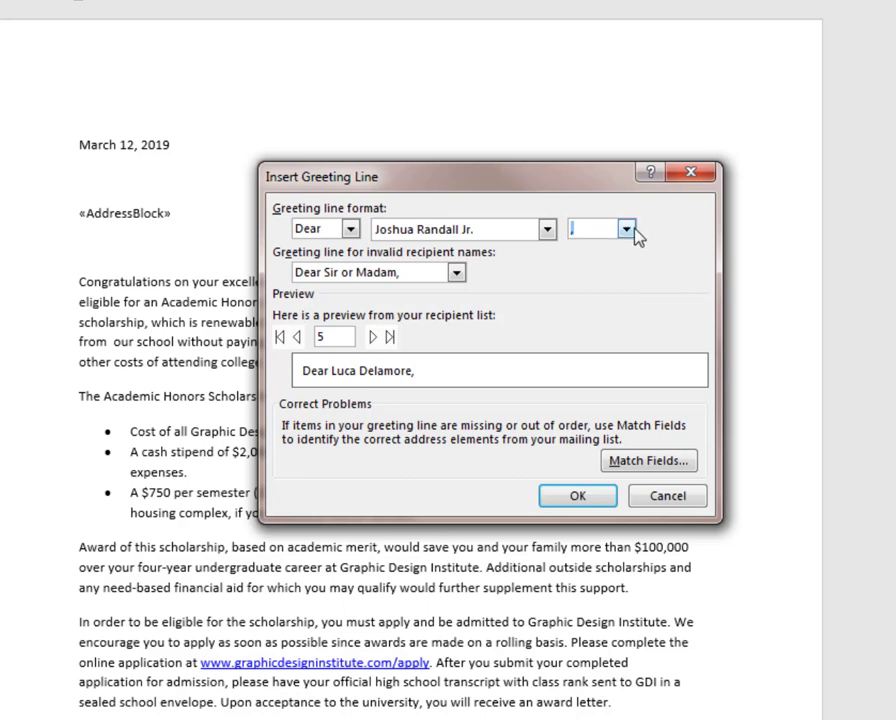
Step: Set the greeting for invalid recipient names to (none), preview the greeting for several recipients and insert the greeting line
left_click(457, 273)
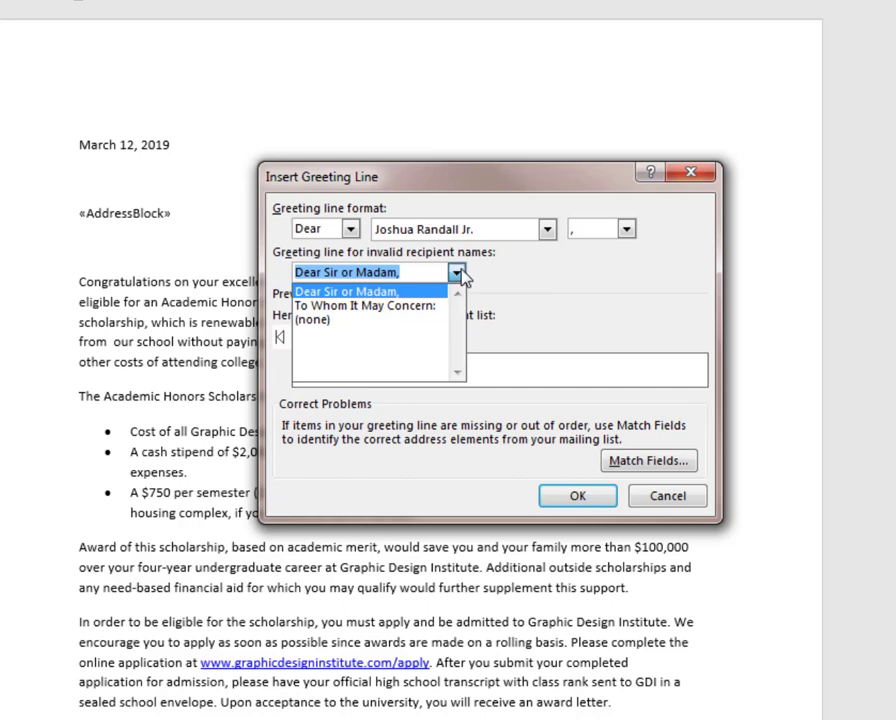
left_click(352, 320)
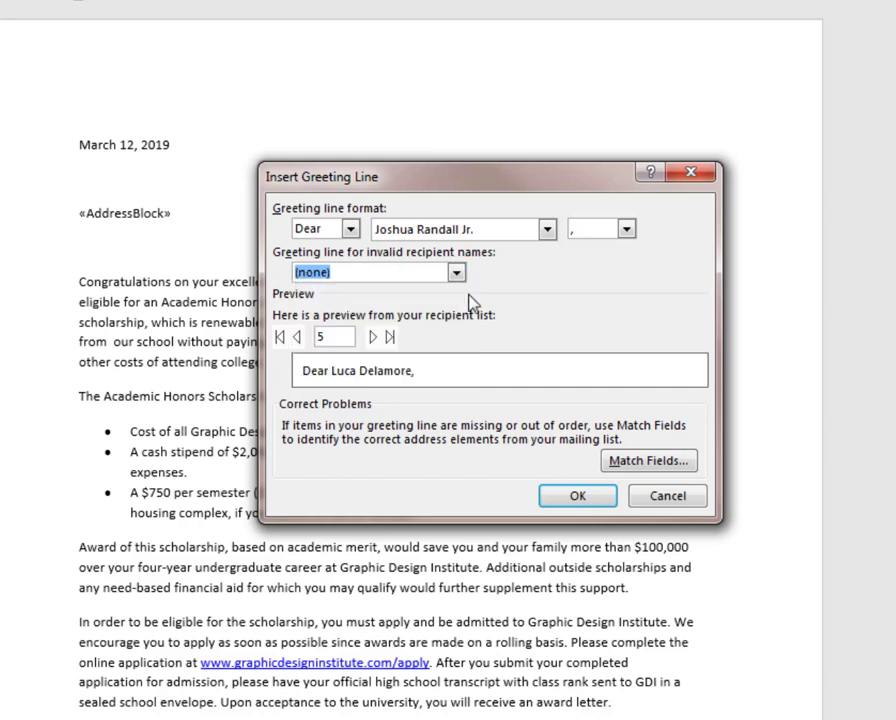
left_click(373, 337)
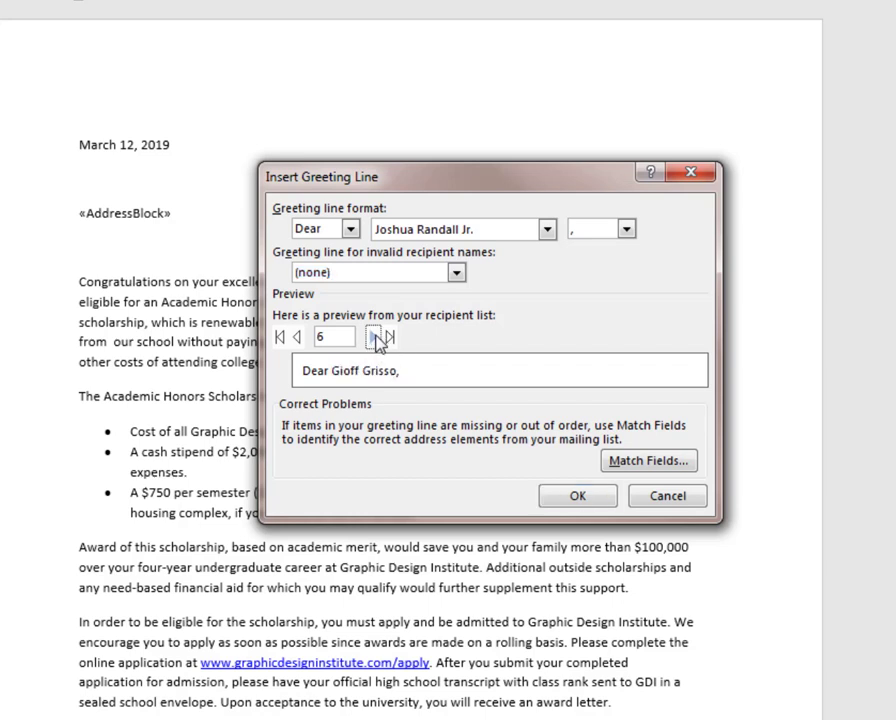
left_click(302, 337)
left_click(302, 337)
left_click(302, 337)
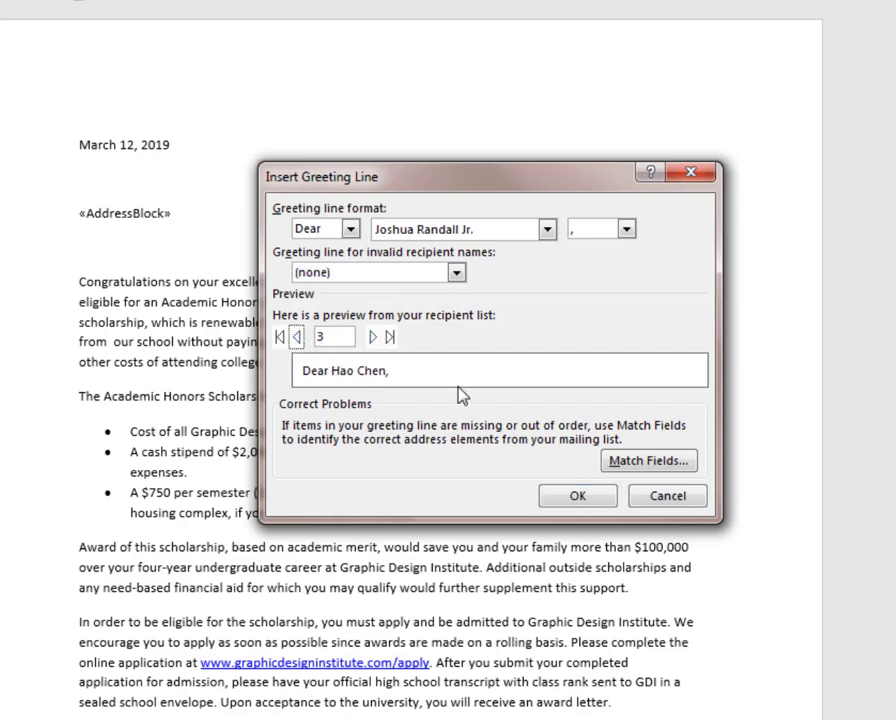
left_click(572, 497)
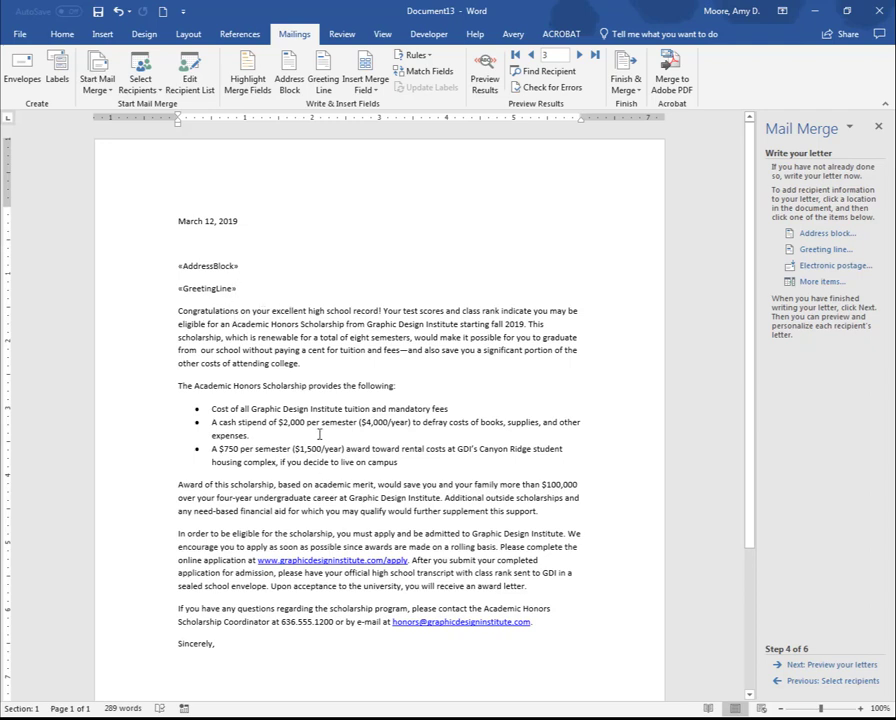
Step: Insert the First Name merge field after Congratulations in the first paragraph, with a comma before and after it
key("Down")
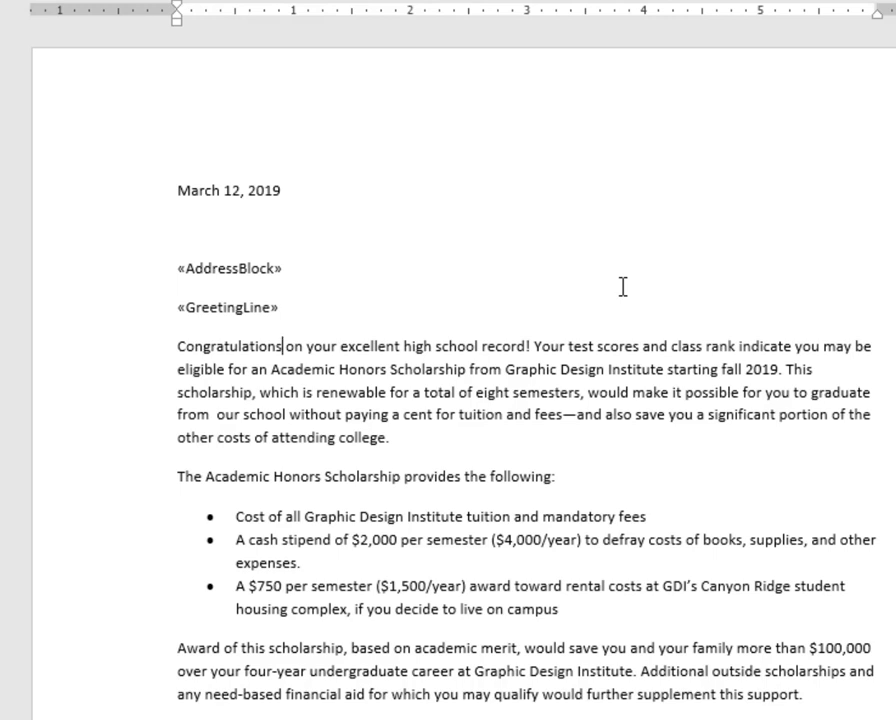
type(",")
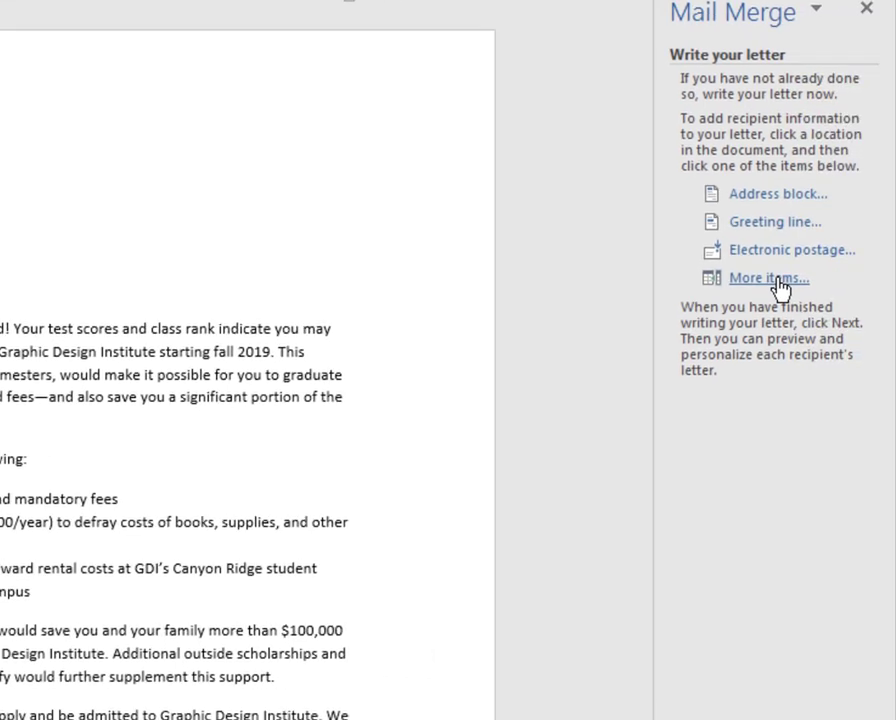
left_click(778, 283)
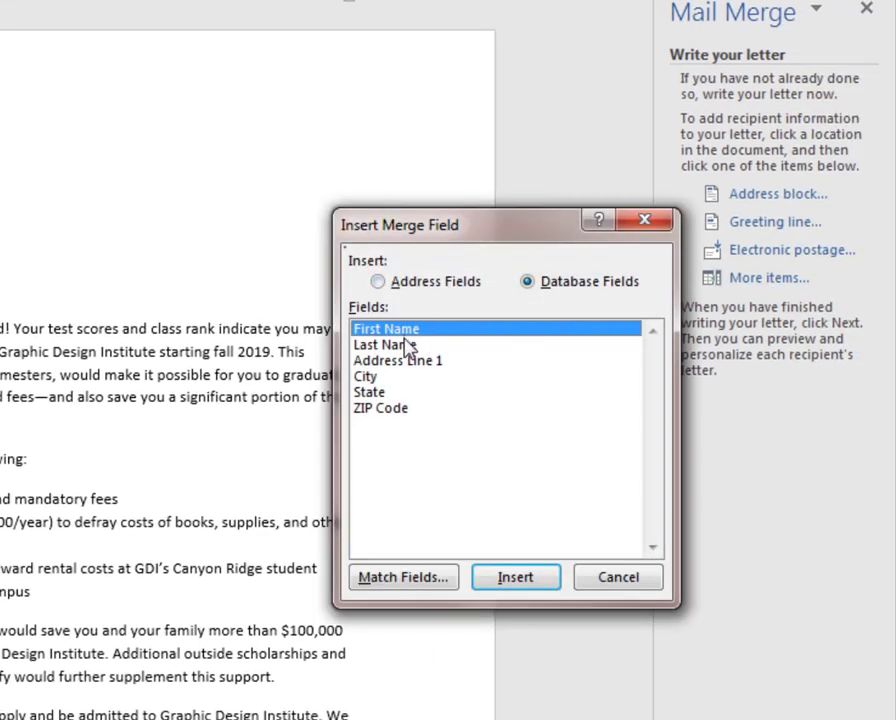
left_click(516, 580)
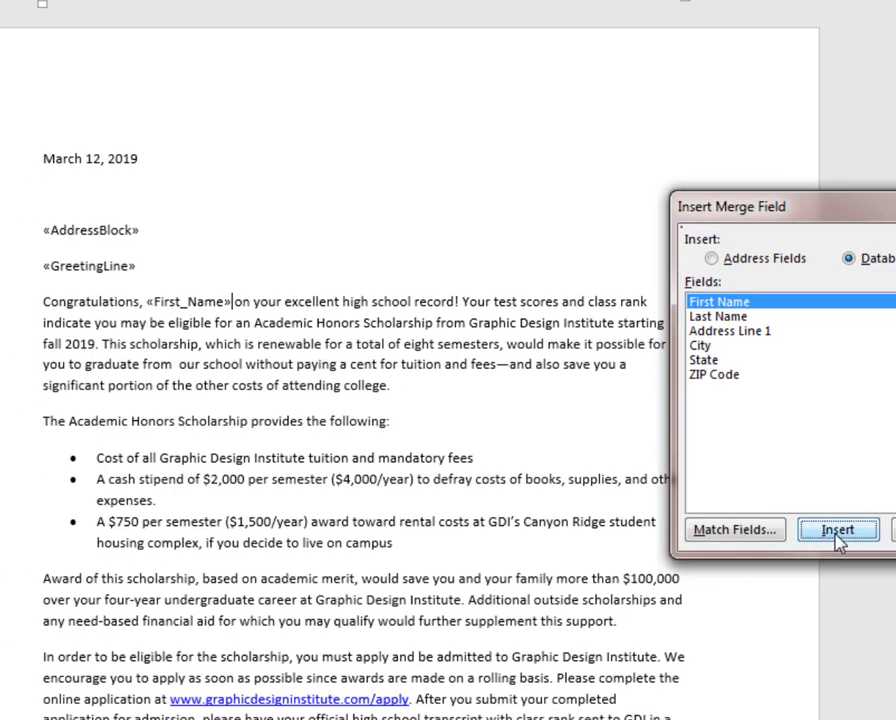
left_click(894, 531)
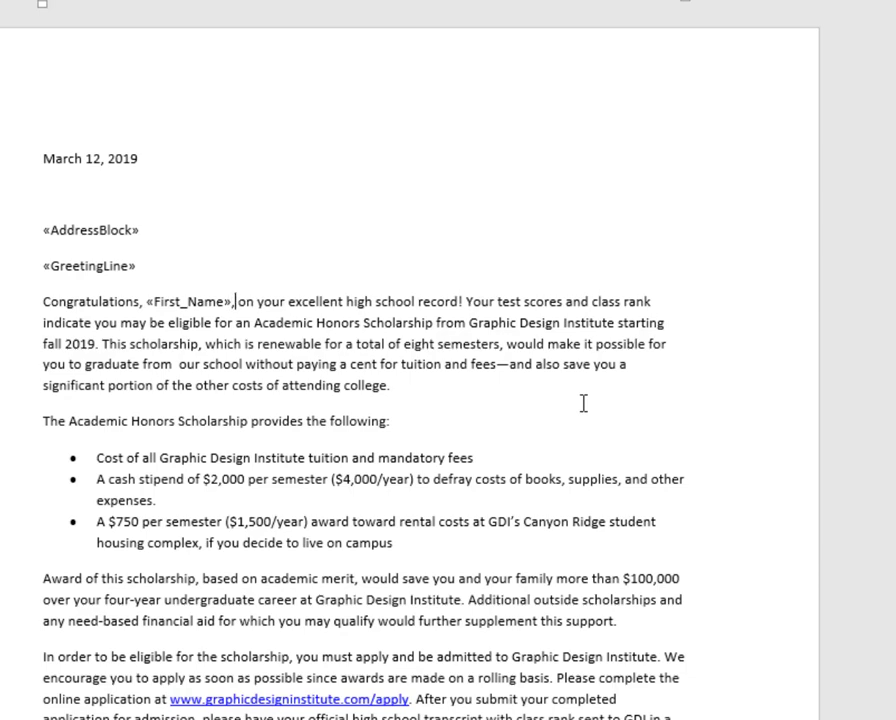
type(",")
Step: Continue to previewing the letters and show the paragraph formatting marks
scroll(583, 543, "down", 3)
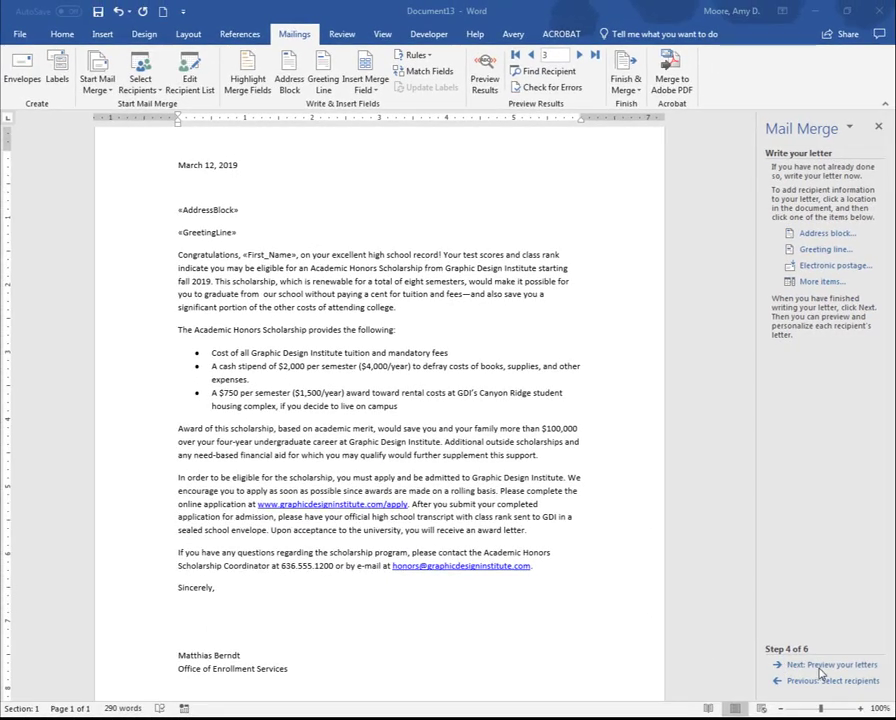
left_click(793, 677)
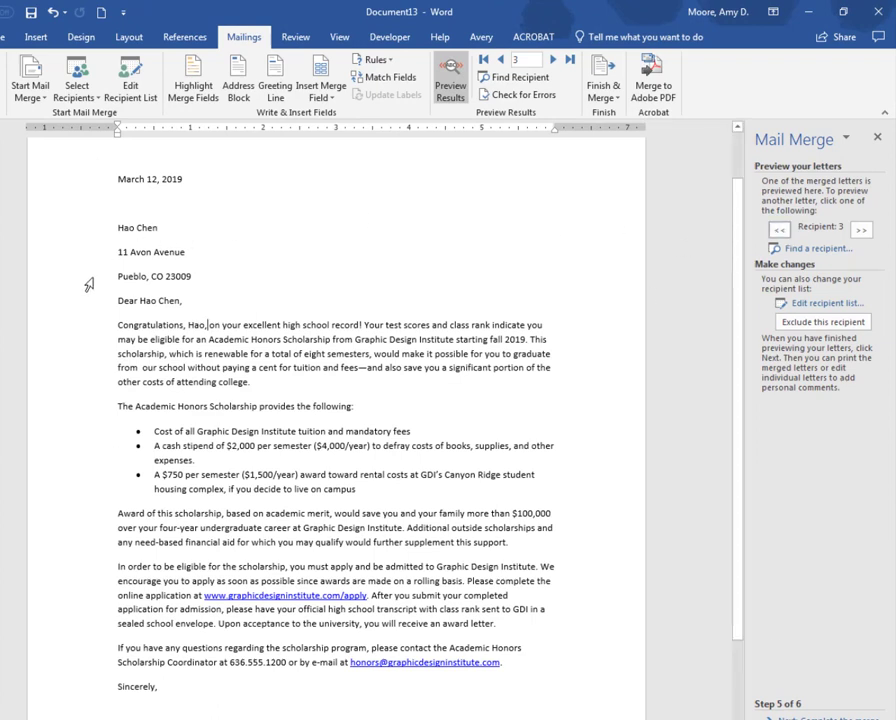
left_click(6, 36)
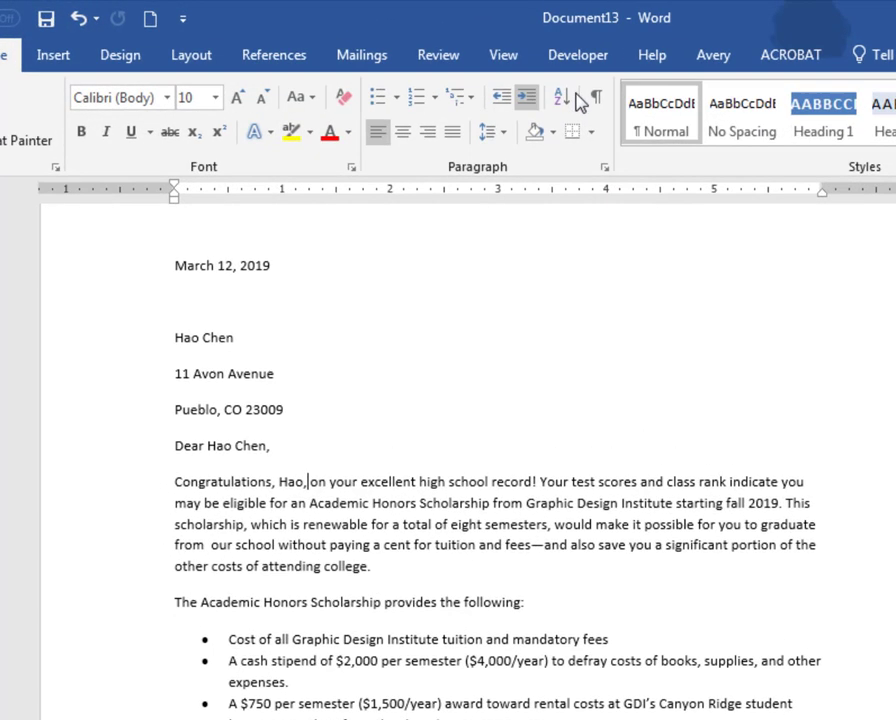
left_click(498, 80)
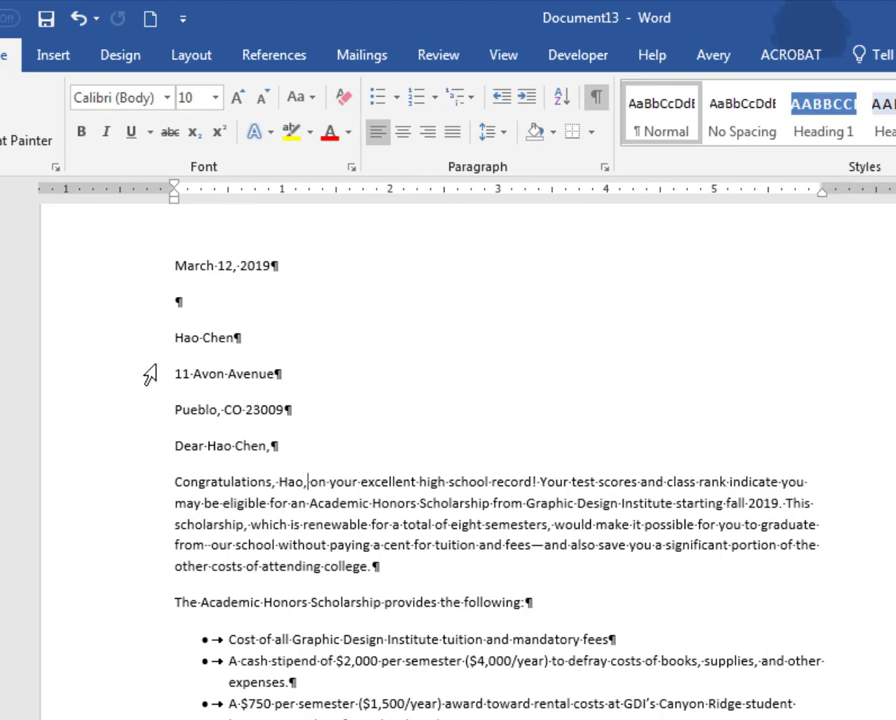
Step: Remove the space before the paragraphs in the recipient's name, street and city lines of the address block
left_click_drag(148, 338, 148, 412)
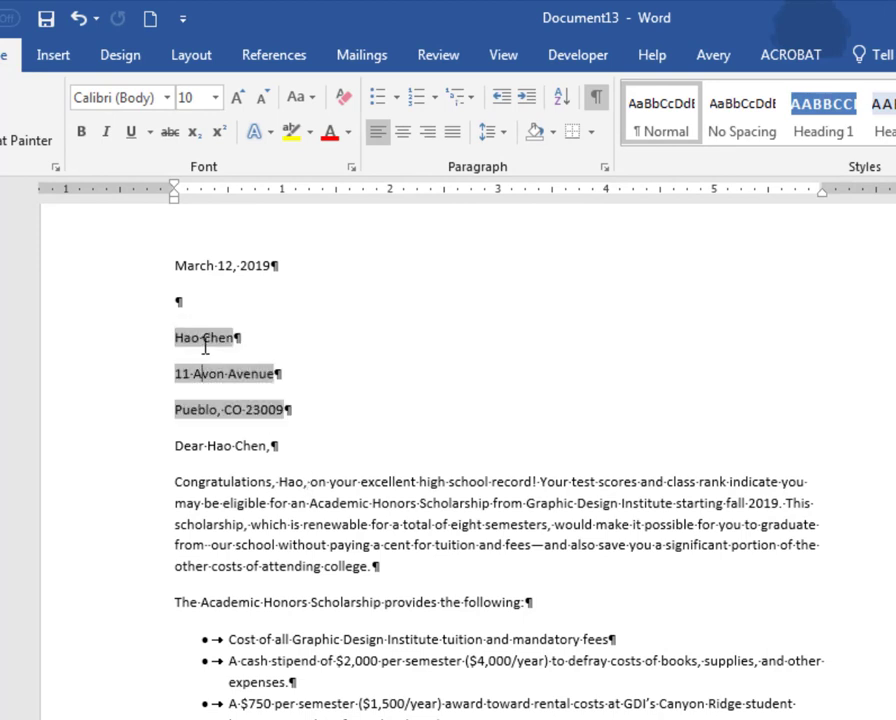
left_click(486, 133)
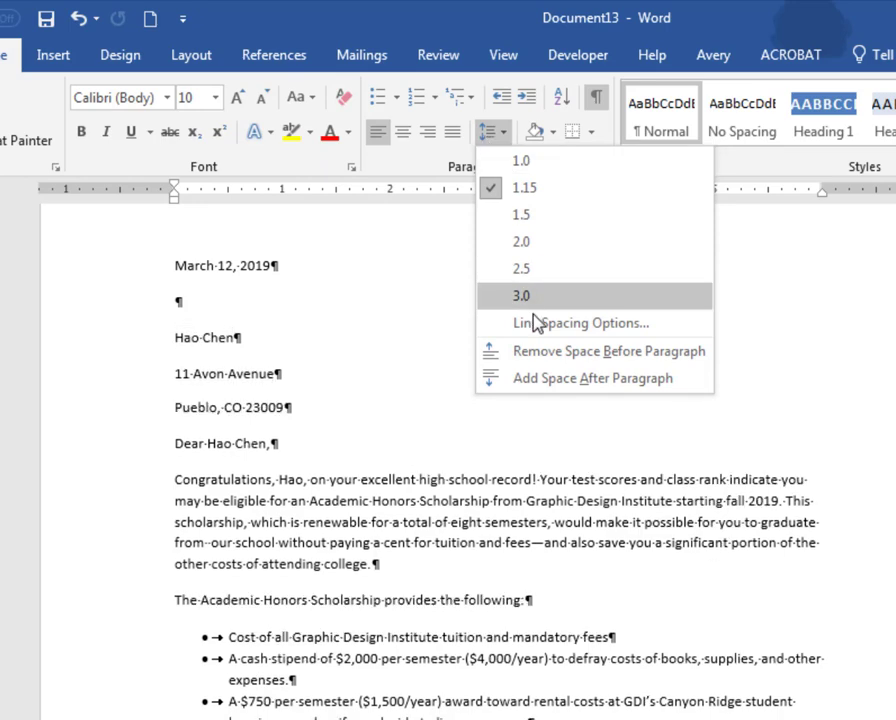
left_click(540, 358)
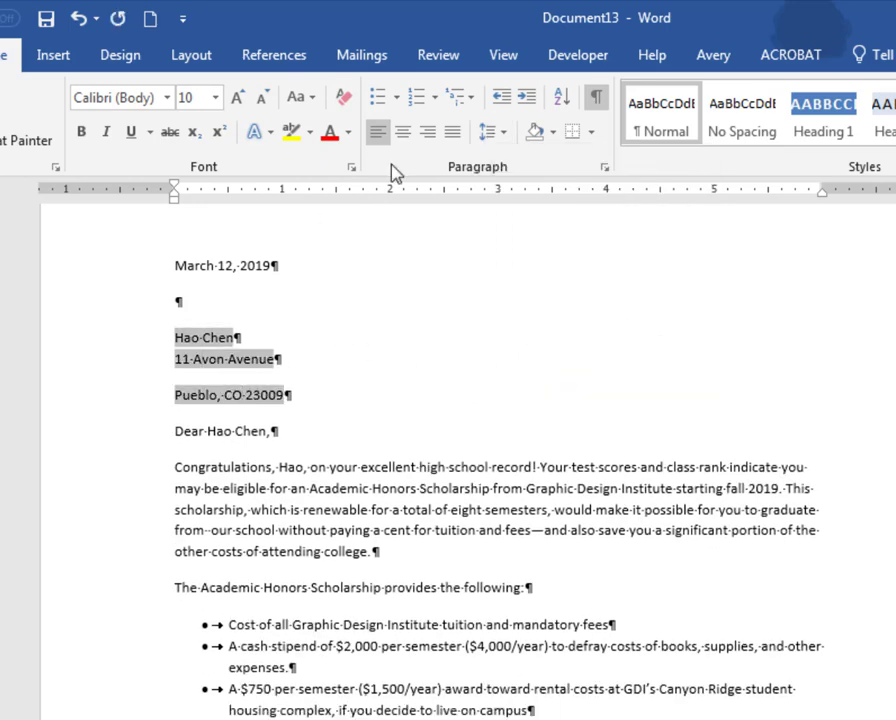
left_click(500, 132)
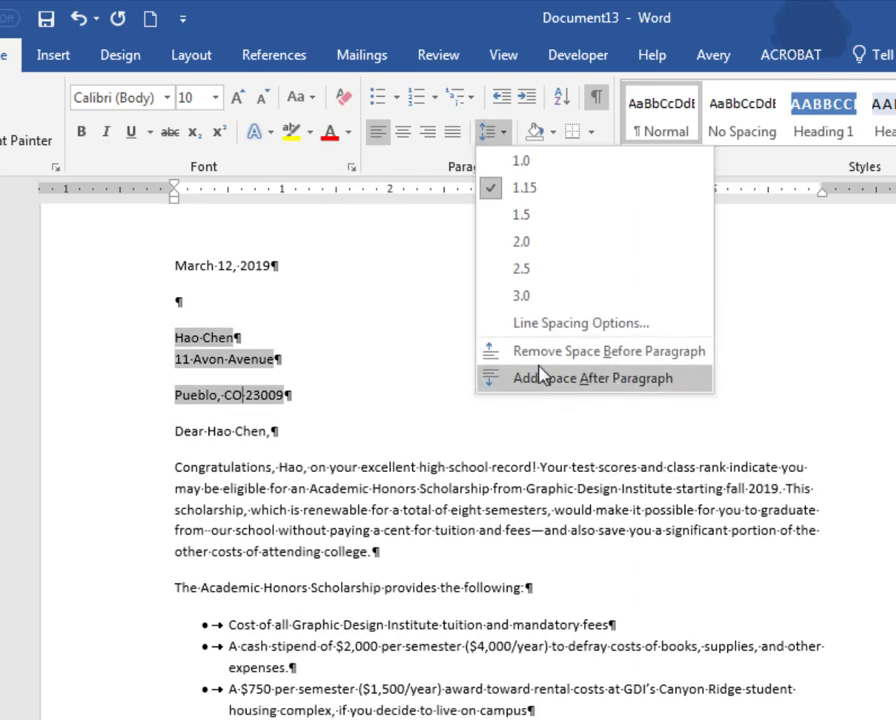
left_click(528, 354)
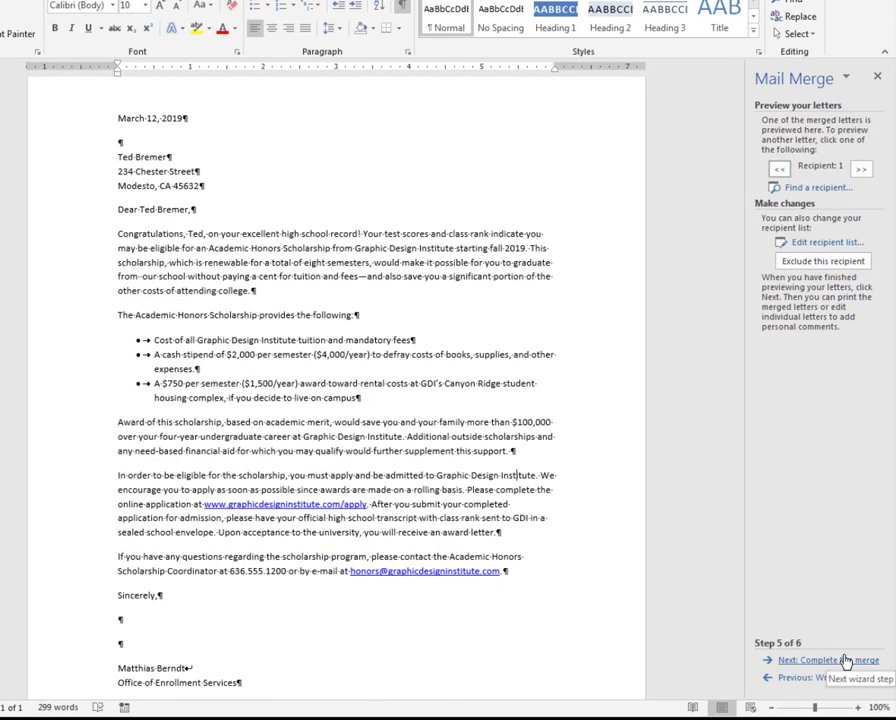
Step: Complete the merge into editable individual letters for all records and look through the merged letters
left_click(844, 660)
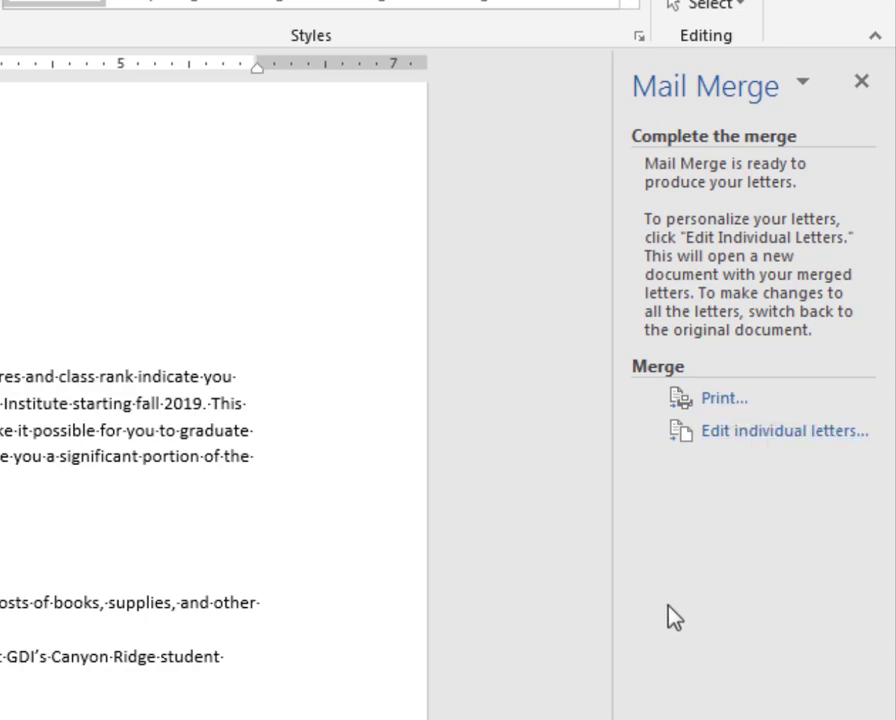
left_click(758, 438)
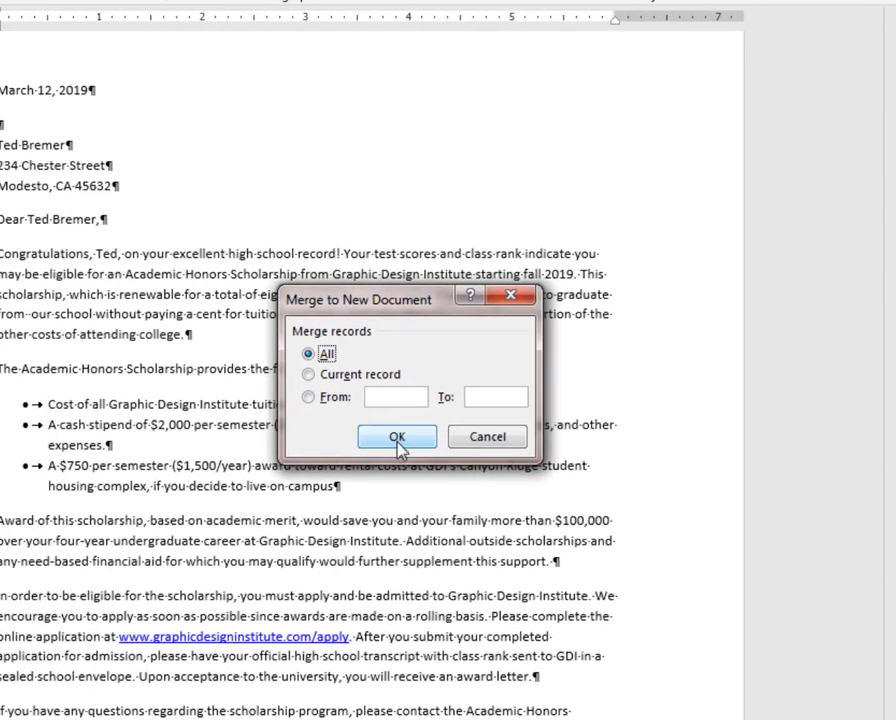
left_click(397, 438)
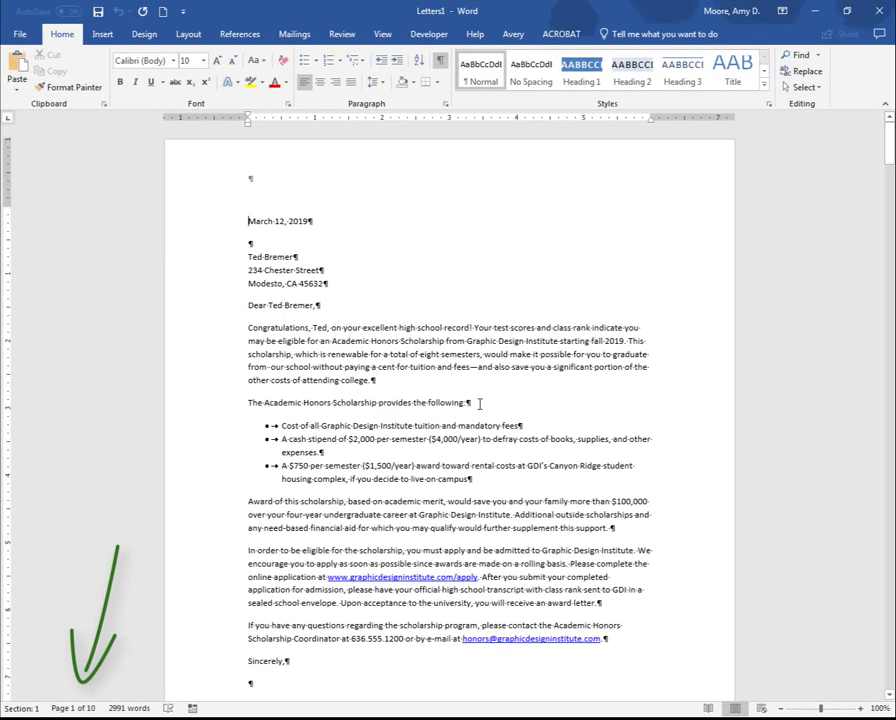
scroll(540, 390, "down", 3)
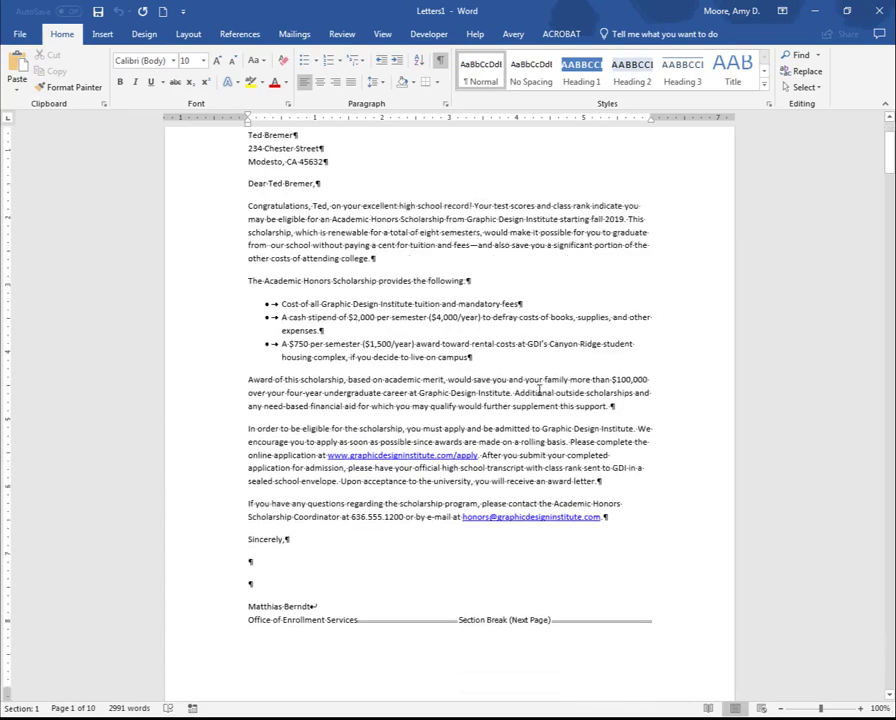
scroll(540, 390, "down", 10)
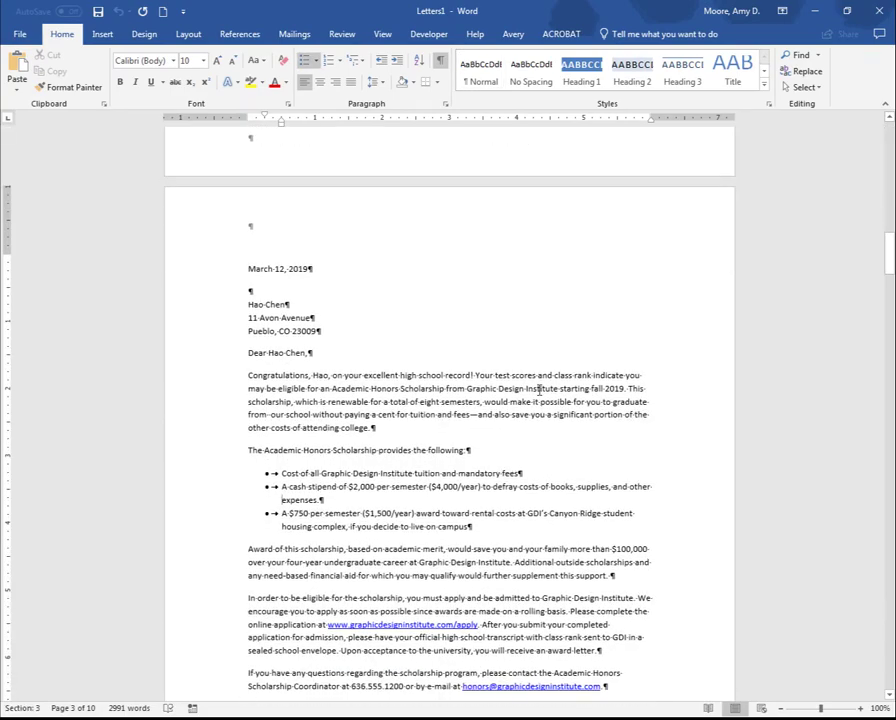
scroll(540, 390, "down", 20)
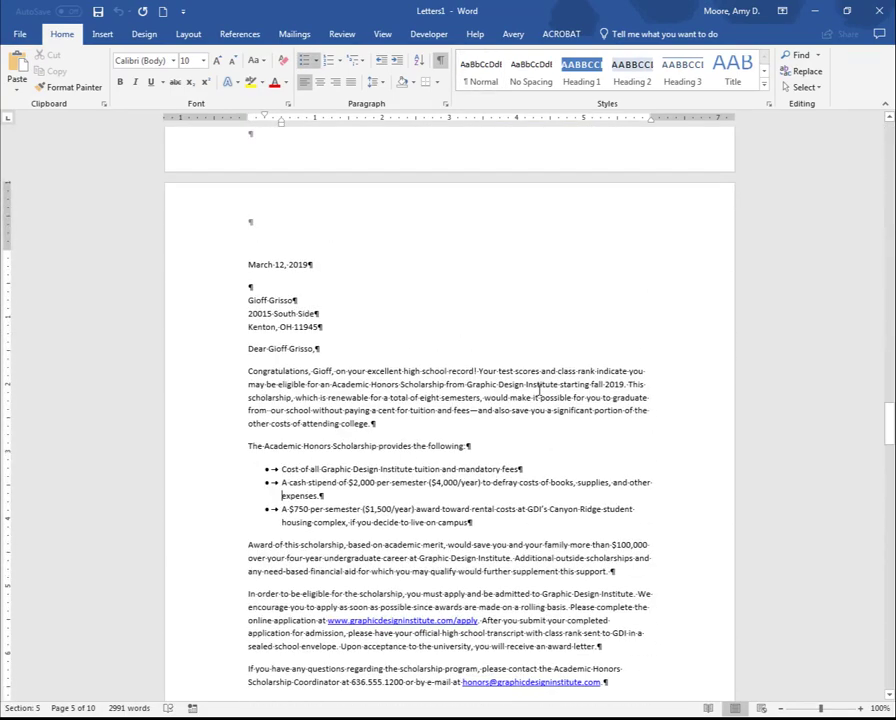
scroll(540, 388, "down", 20)
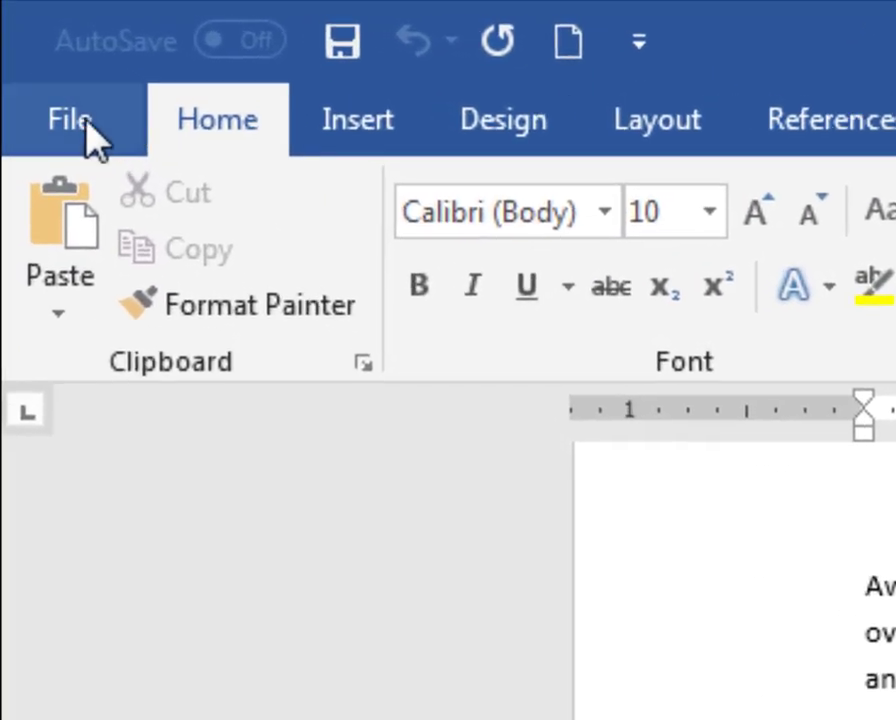
Step: Save the merged letters as Merged Congratulations Letter in the 1041 Documents folder on OneDrive - Vermont State Colleges
left_click(88, 130)
left_click(128, 405)
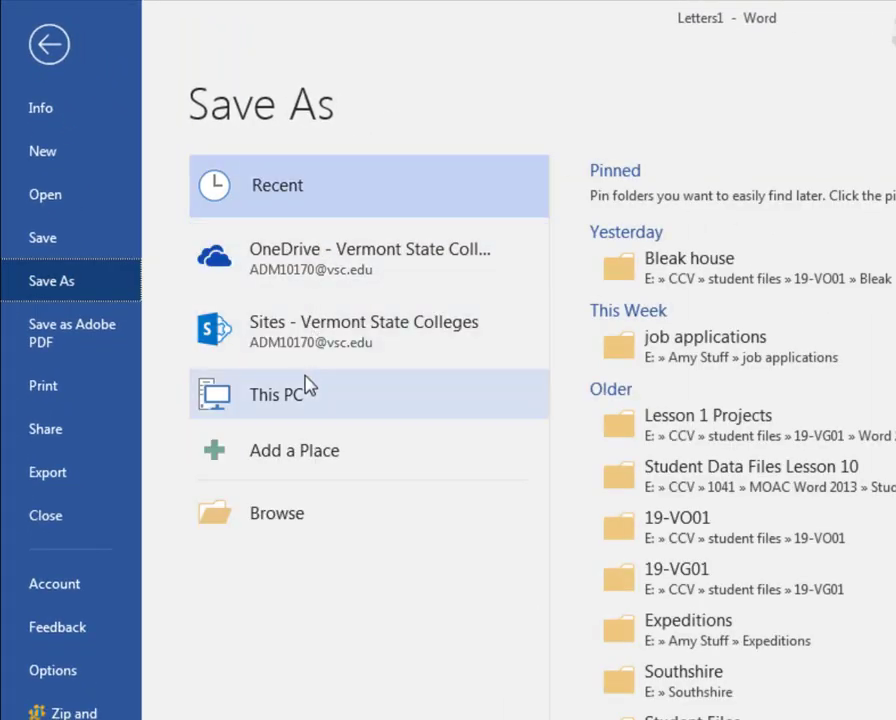
left_click(330, 250)
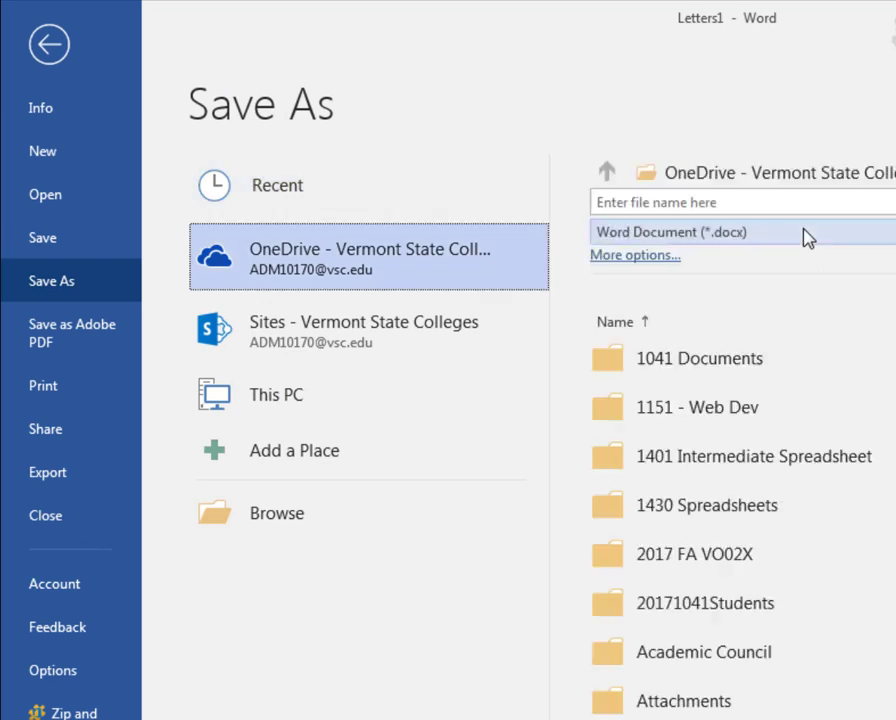
left_click(702, 366)
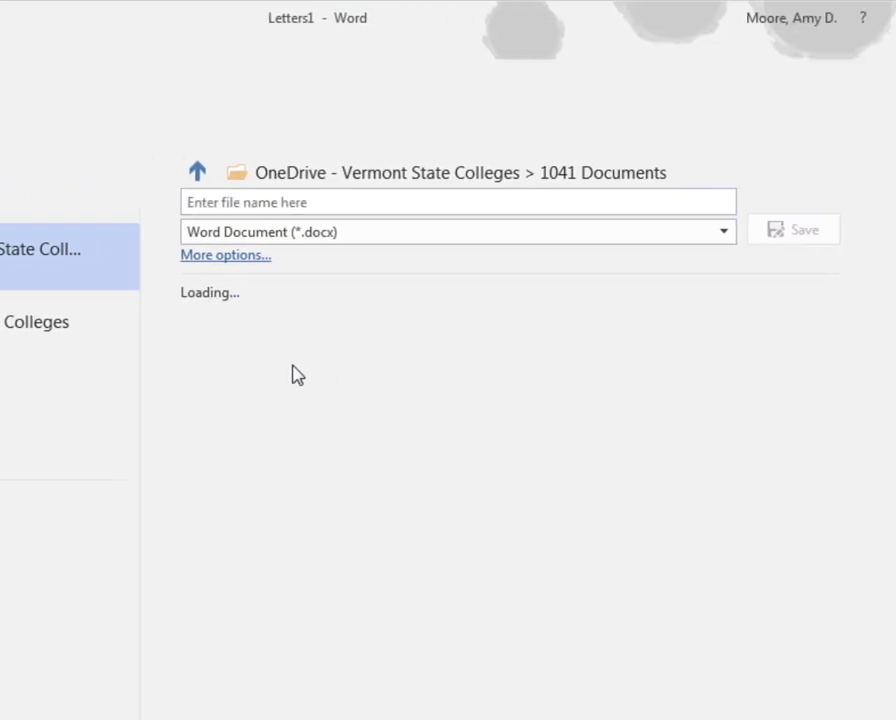
left_click(340, 201)
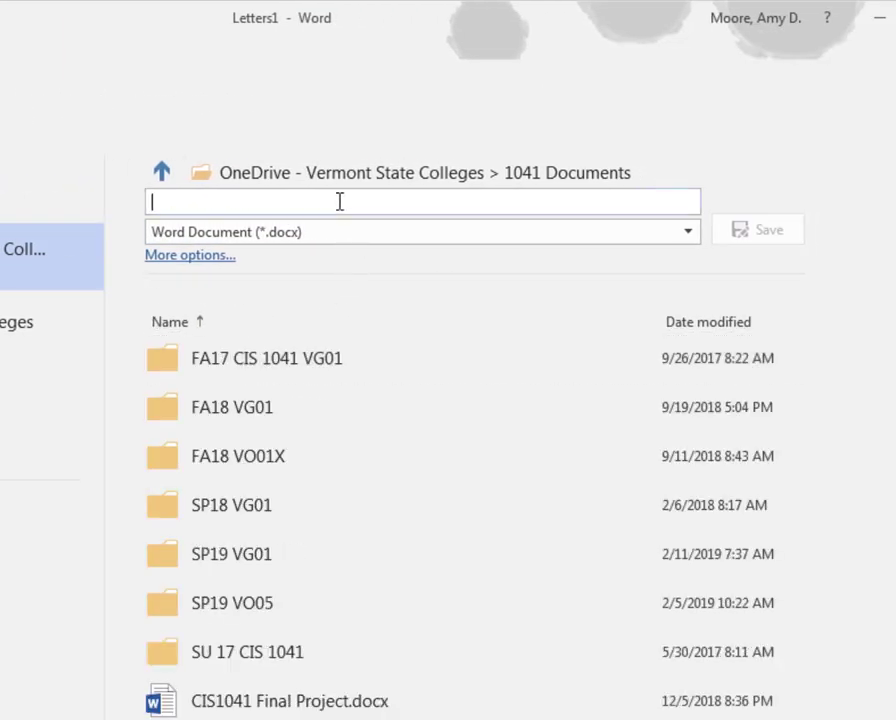
type("Merged Congrat")
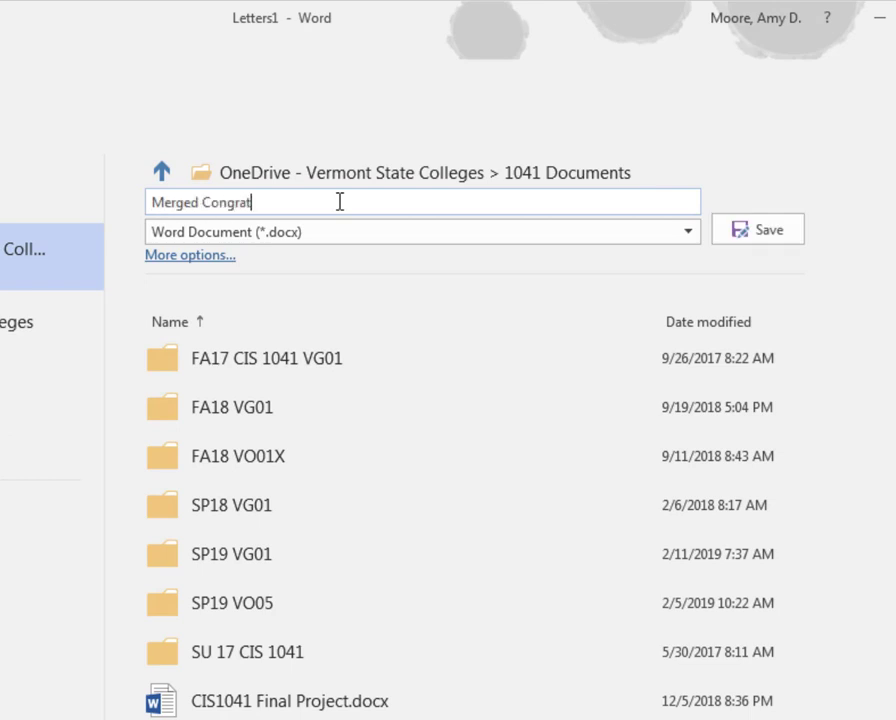
type("ulations Letter")
key("ctrl+a")
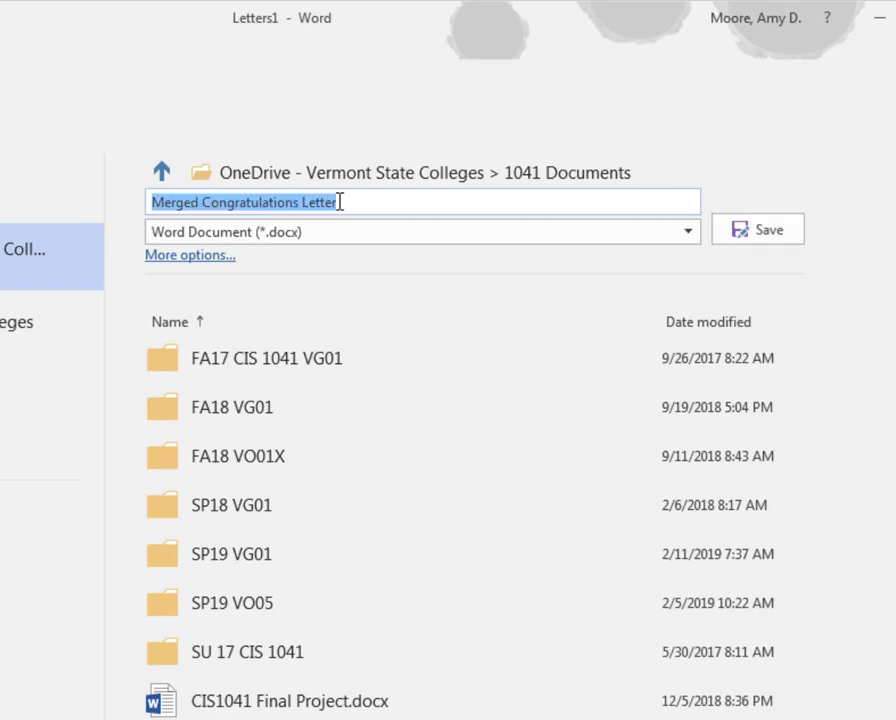
left_click(738, 222)
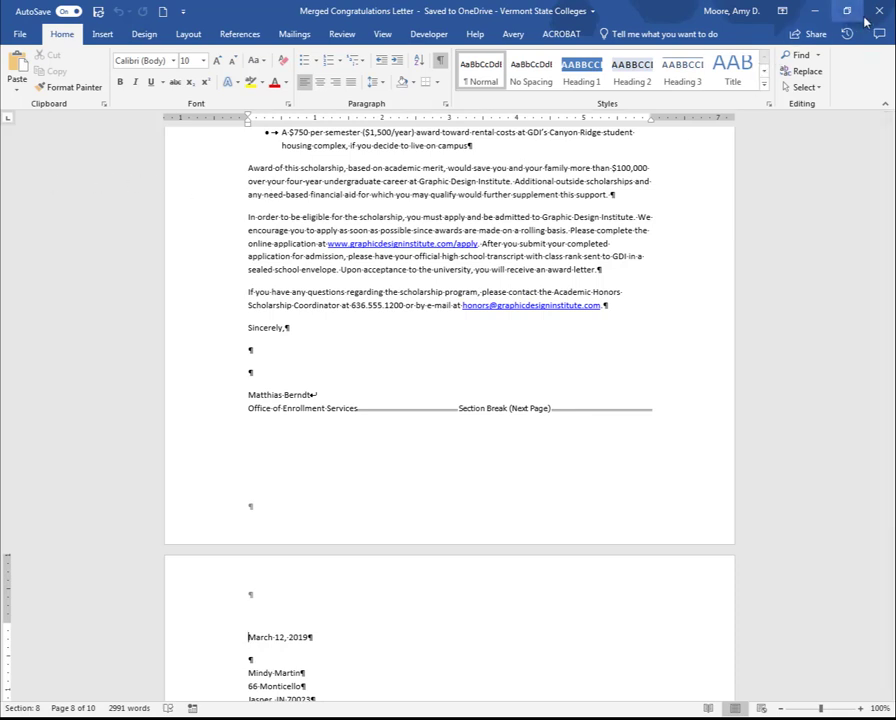
Step: Create a new blank document and start a Letters mail merge in it
left_click(22, 34)
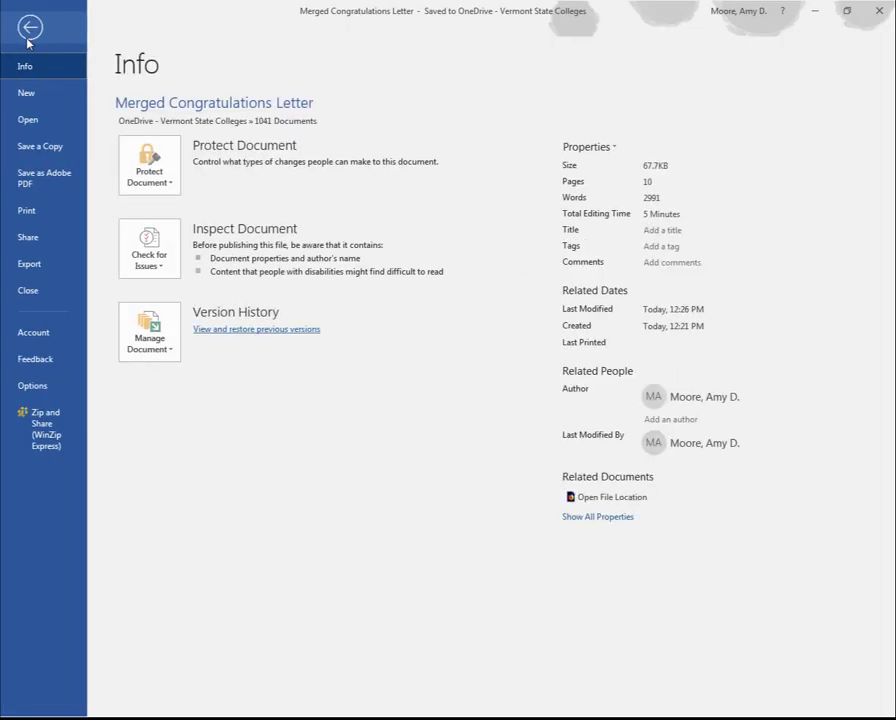
left_click(27, 93)
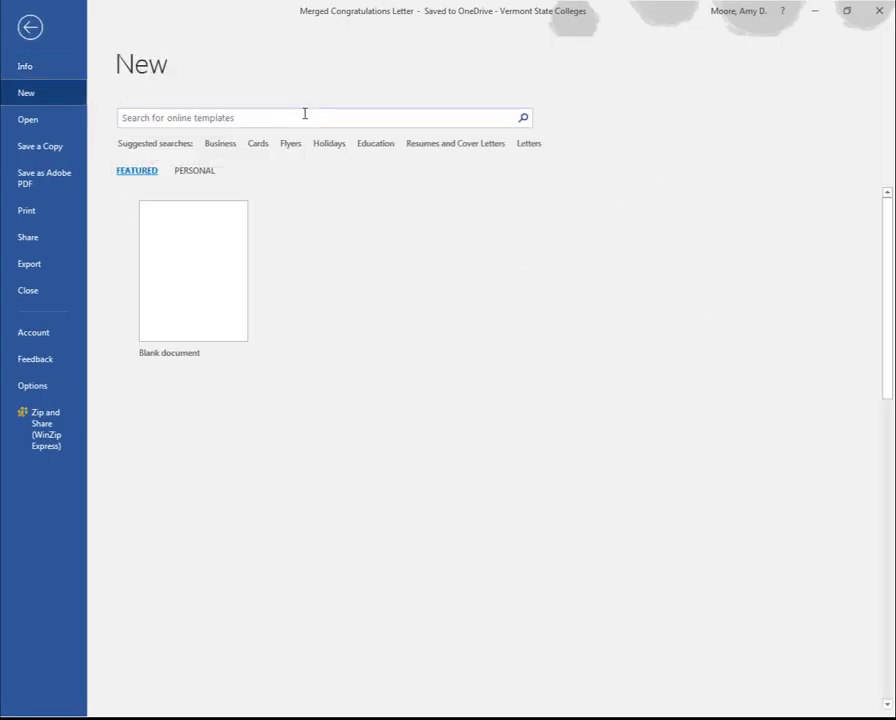
left_click(214, 254)
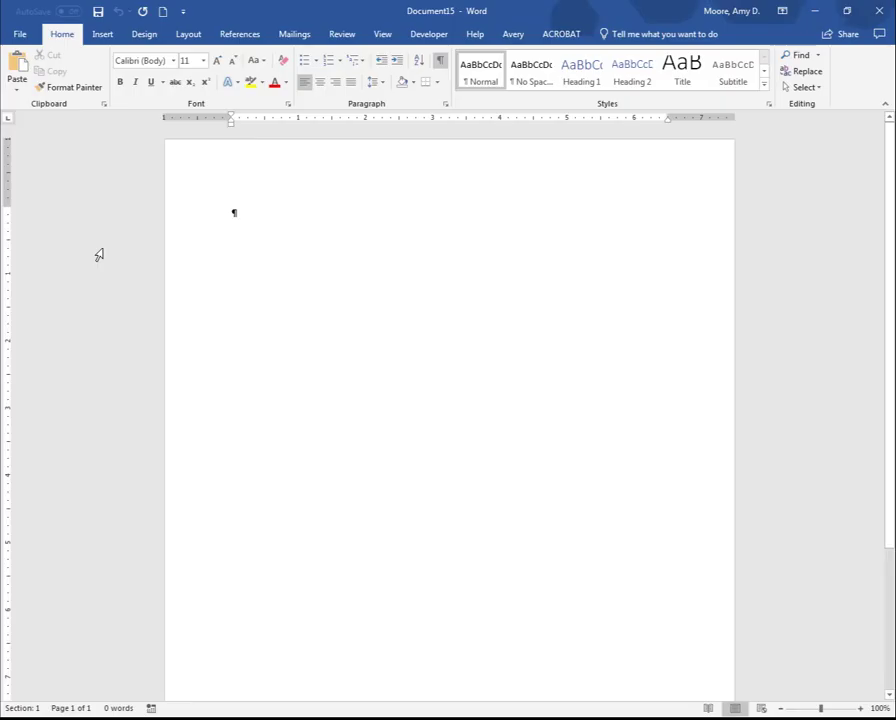
left_click(295, 36)
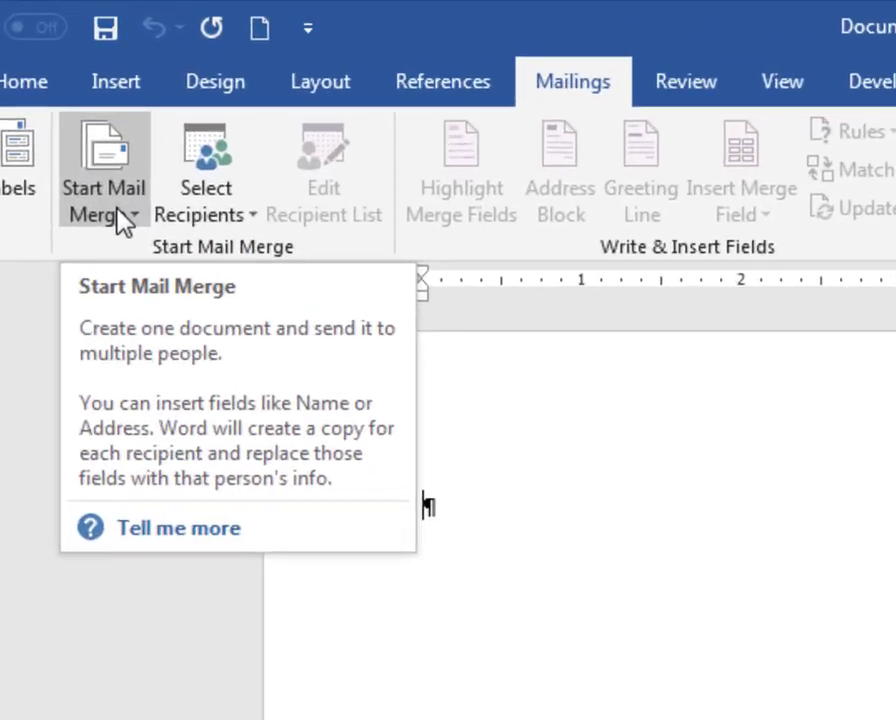
left_click(124, 230)
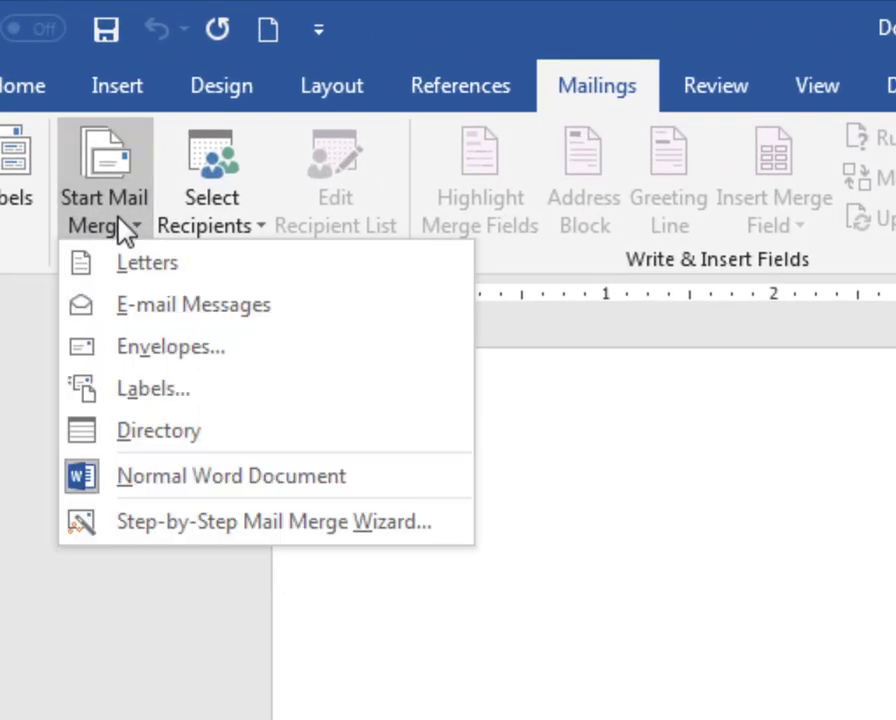
left_click(123, 262)
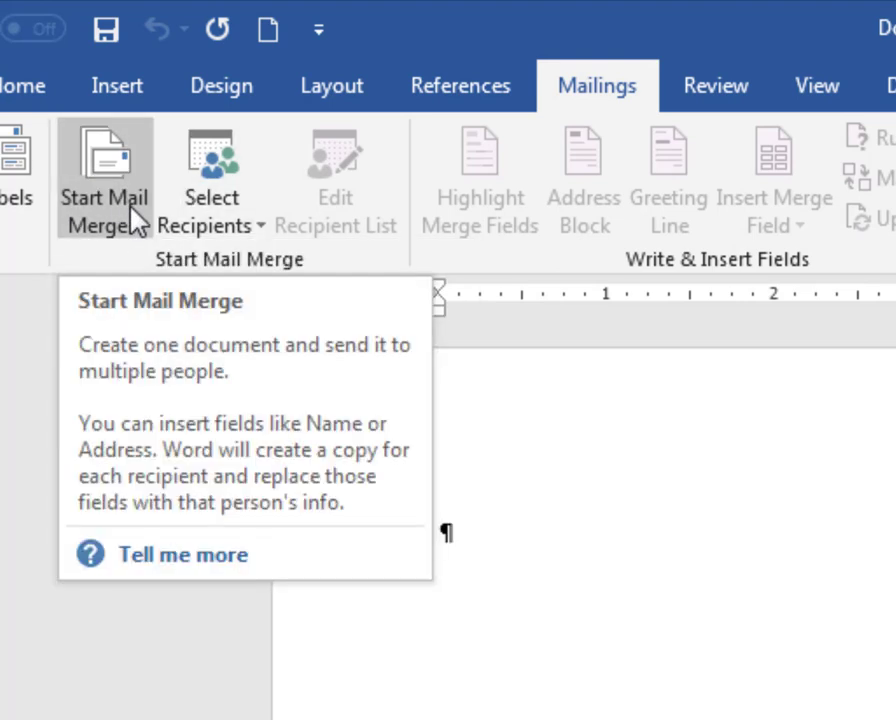
Step: Use the existing Student List Access database on the Desktop as the recipient list
left_click(190, 215)
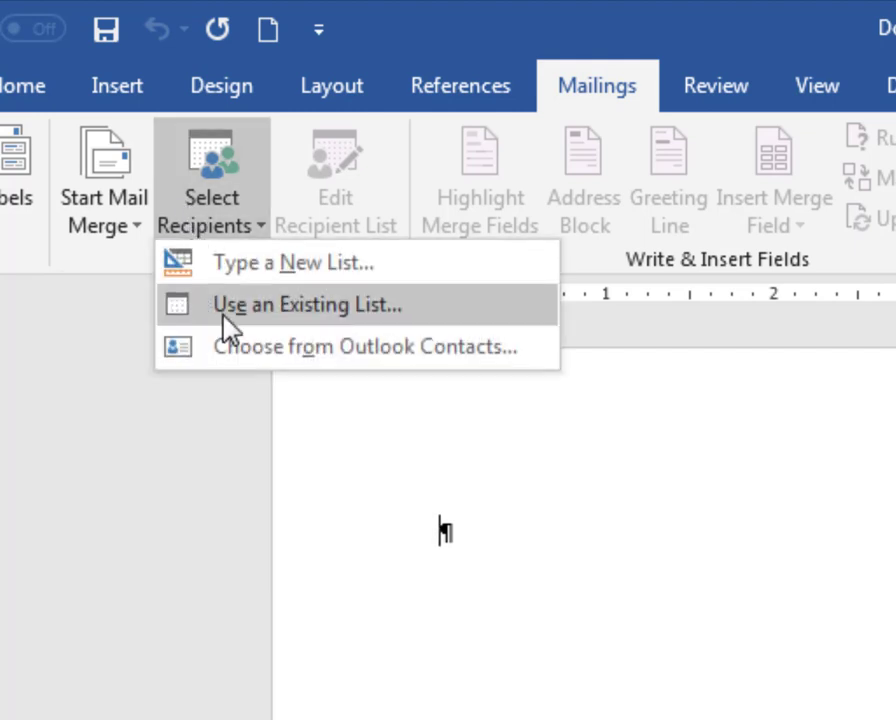
left_click(225, 310)
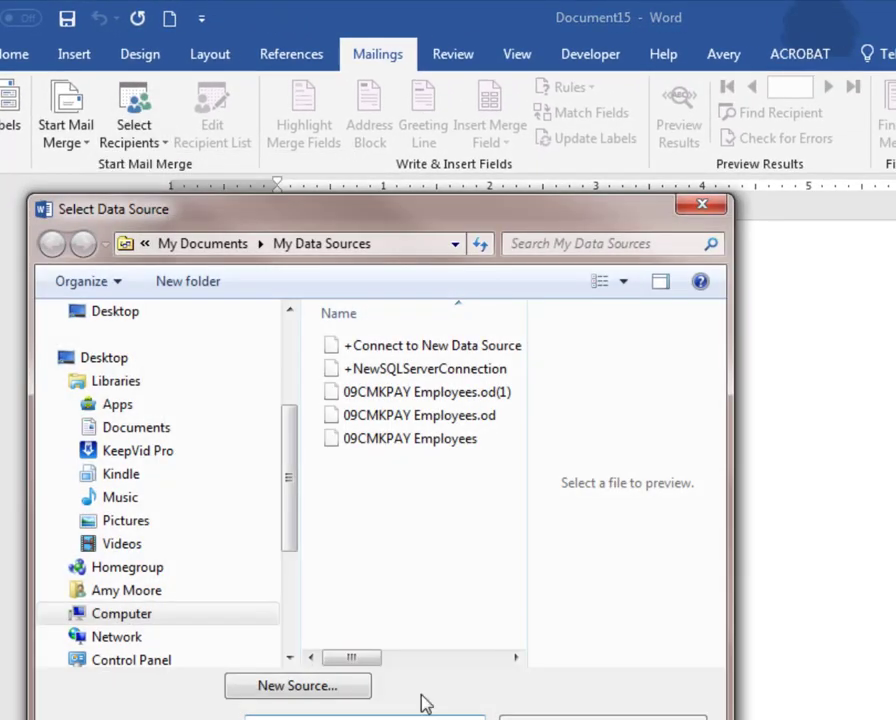
left_click(113, 324)
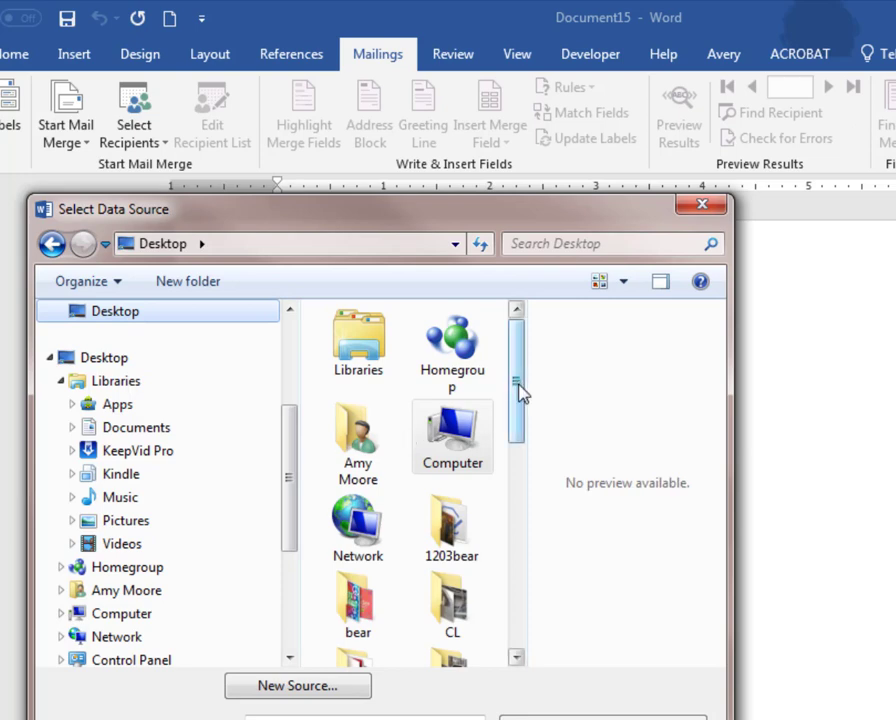
left_click_drag(522, 393, 544, 662)
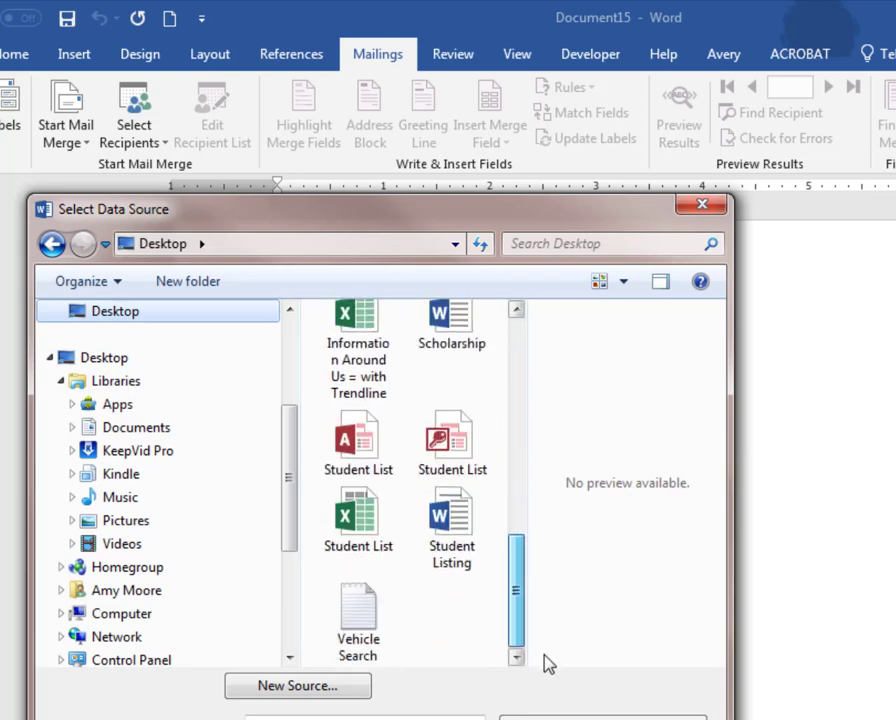
left_click(378, 447)
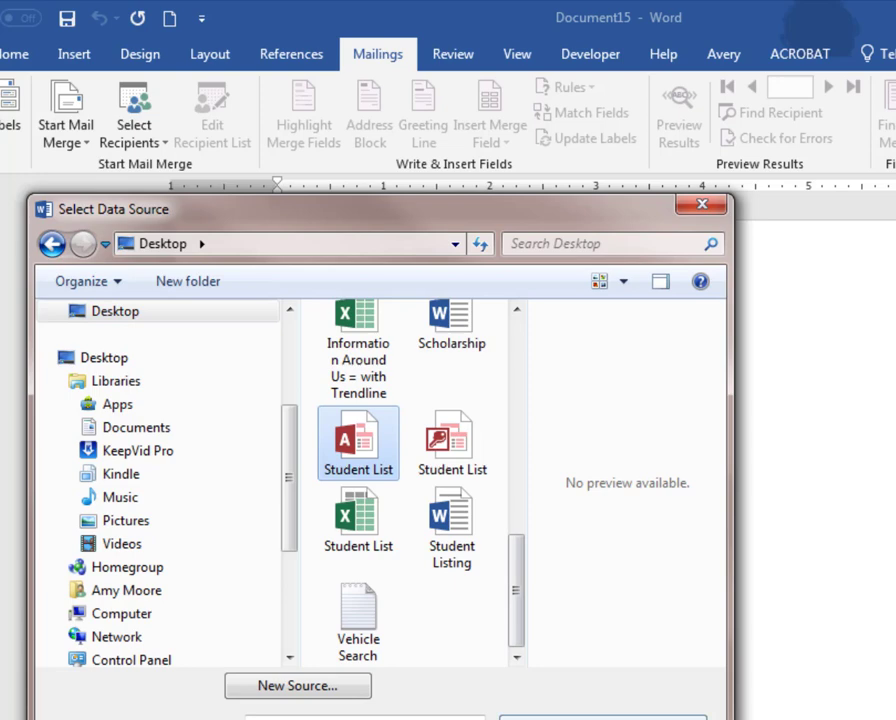
key("Return")
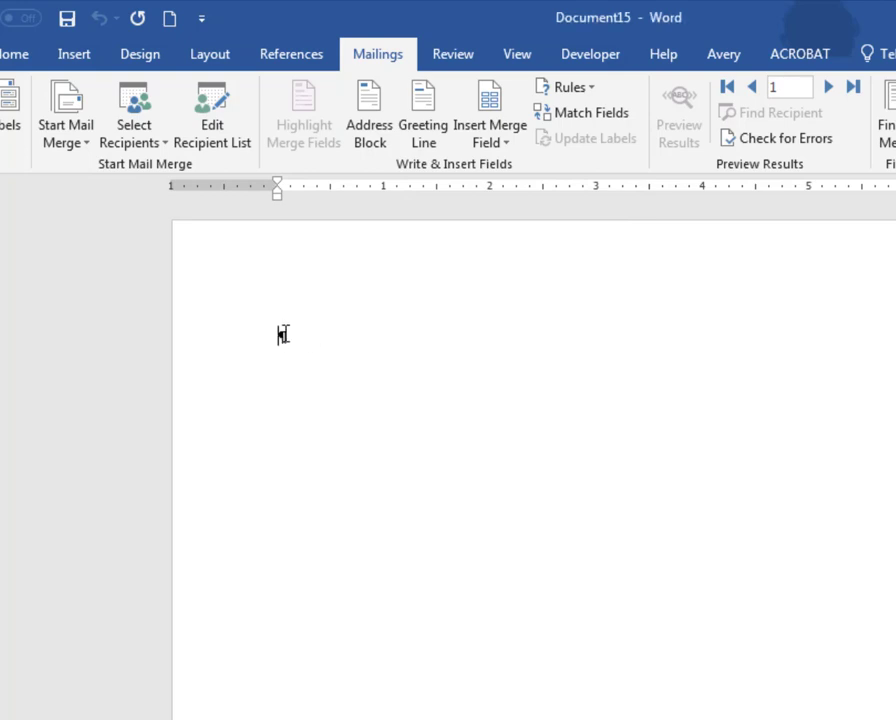
Step: Insert the date March 12, 2019 at the start of the letter and add empty lines below it
type("March")
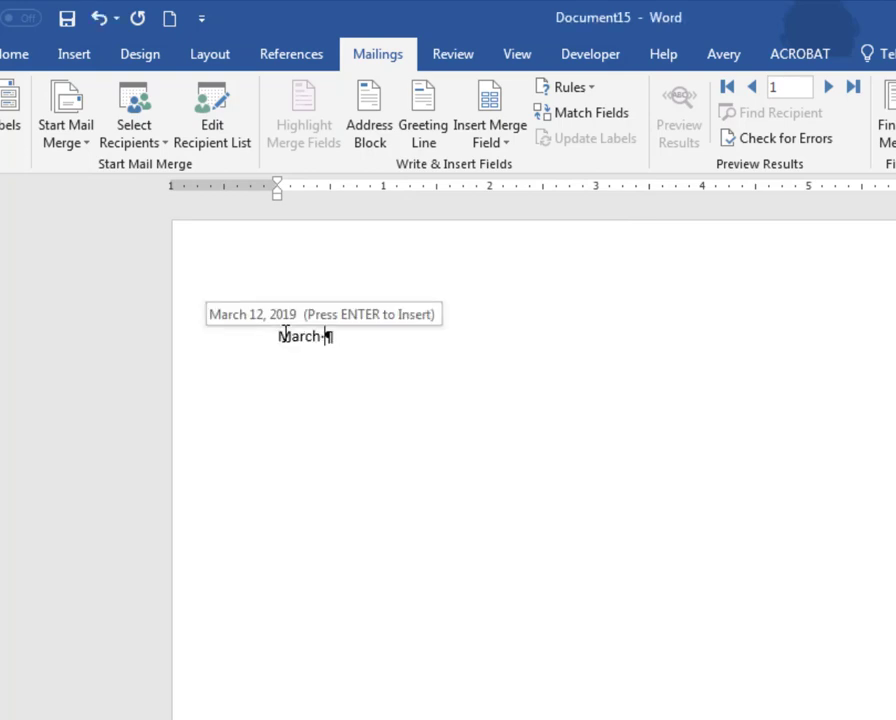
key("Return")
key("Return")
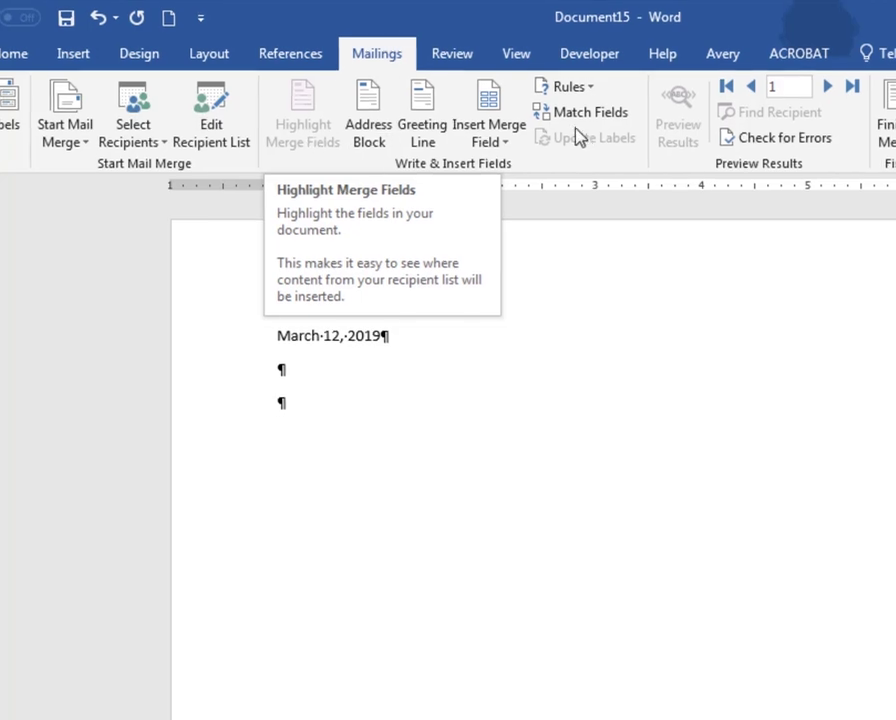
Step: Start inserting an address block and match its Address 1 element to the recipient list's Address Line field
left_click(378, 132)
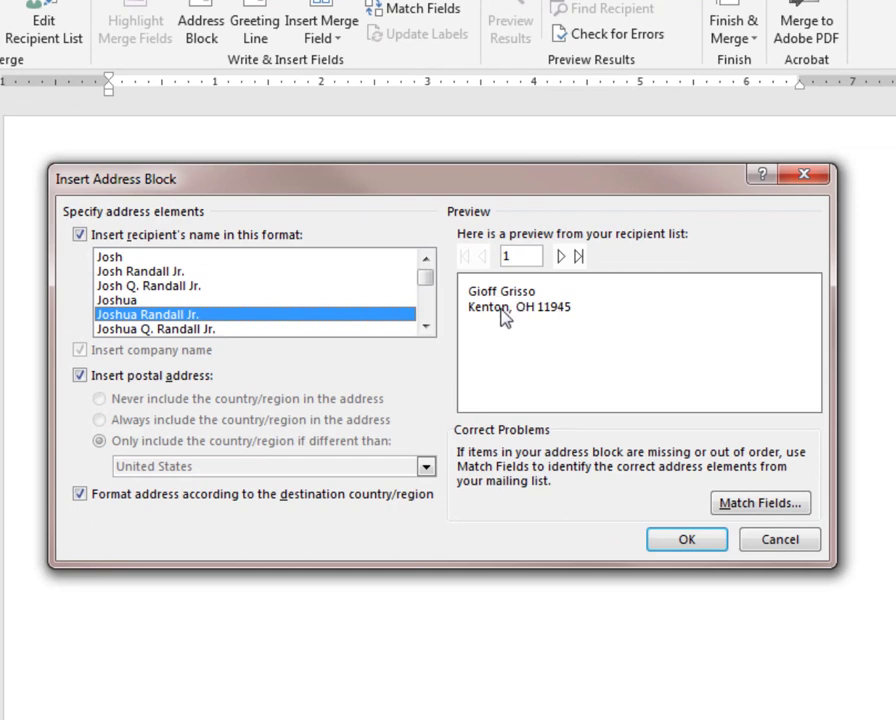
left_click(722, 508)
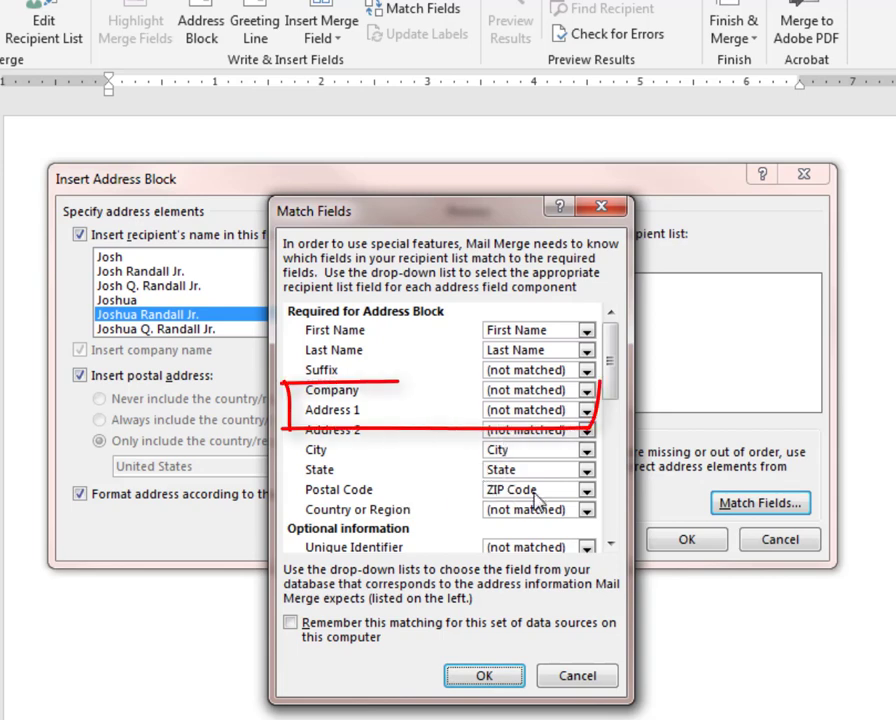
left_click(527, 411)
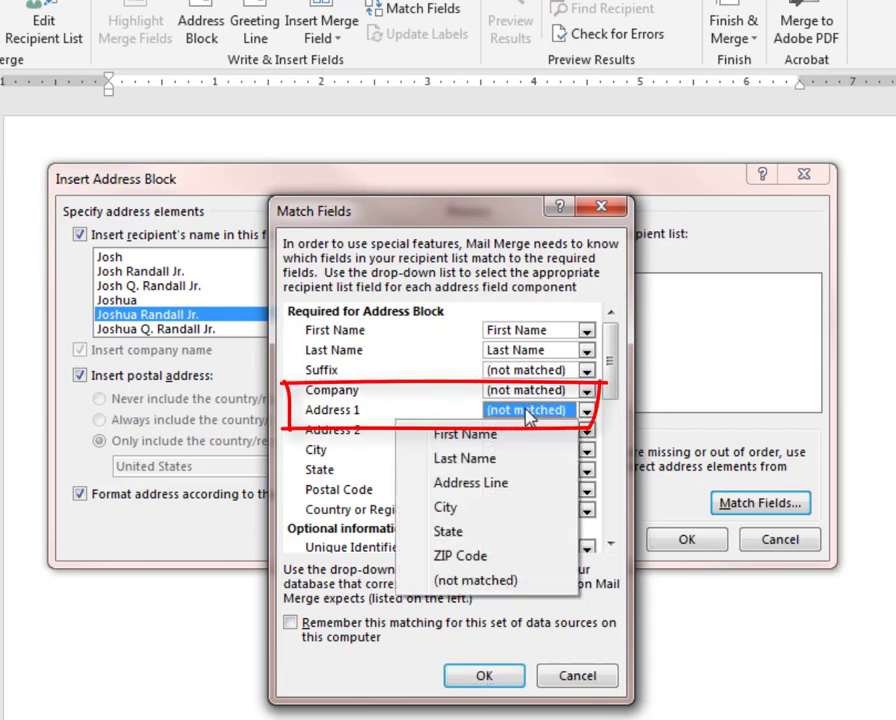
left_click(489, 497)
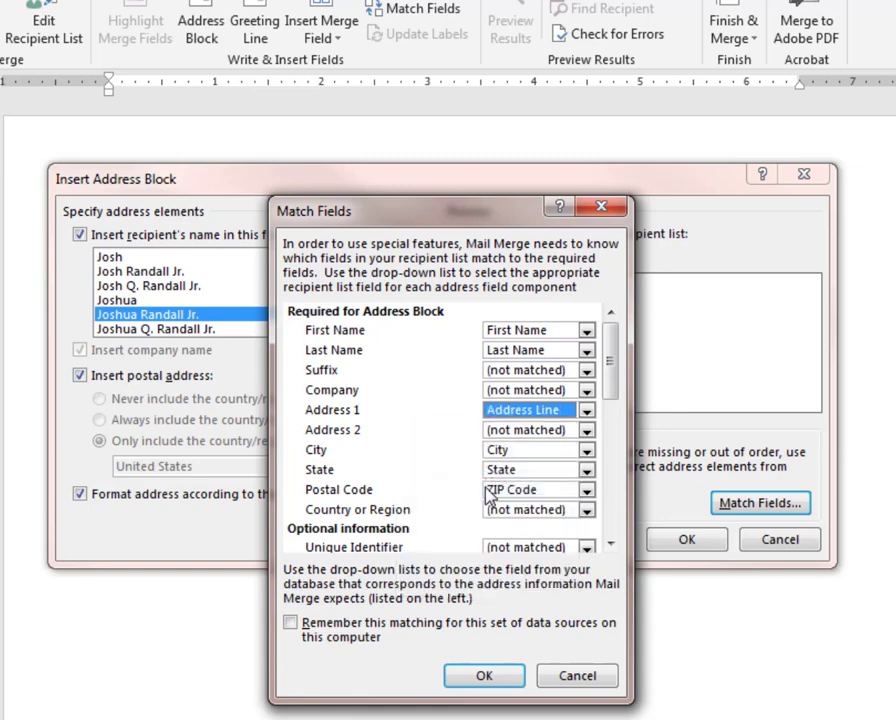
left_click(484, 676)
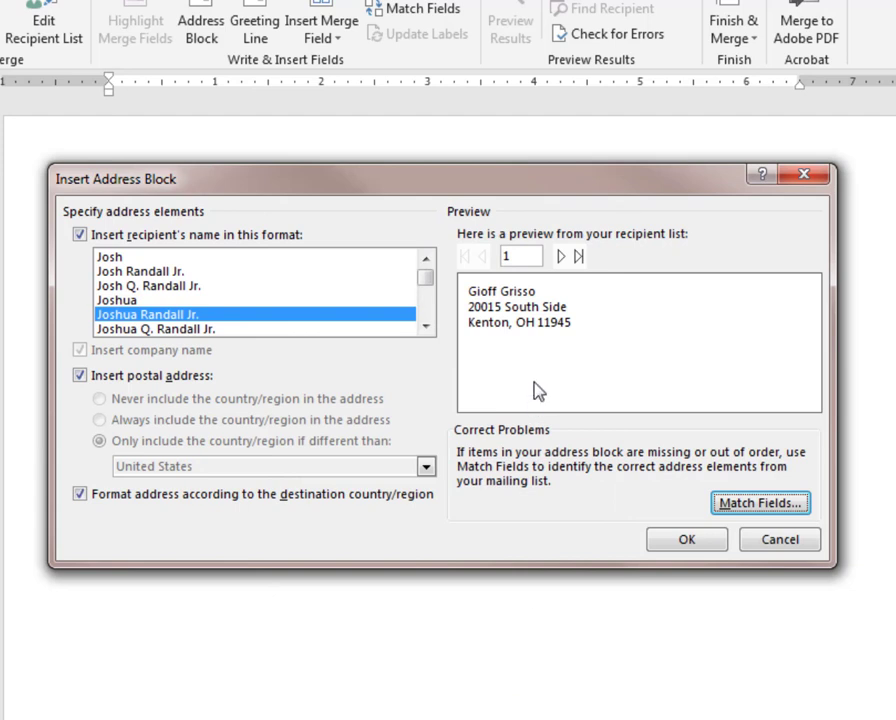
Step: Check the address preview for the first four recipients and insert the address block into the letter
left_click(560, 257)
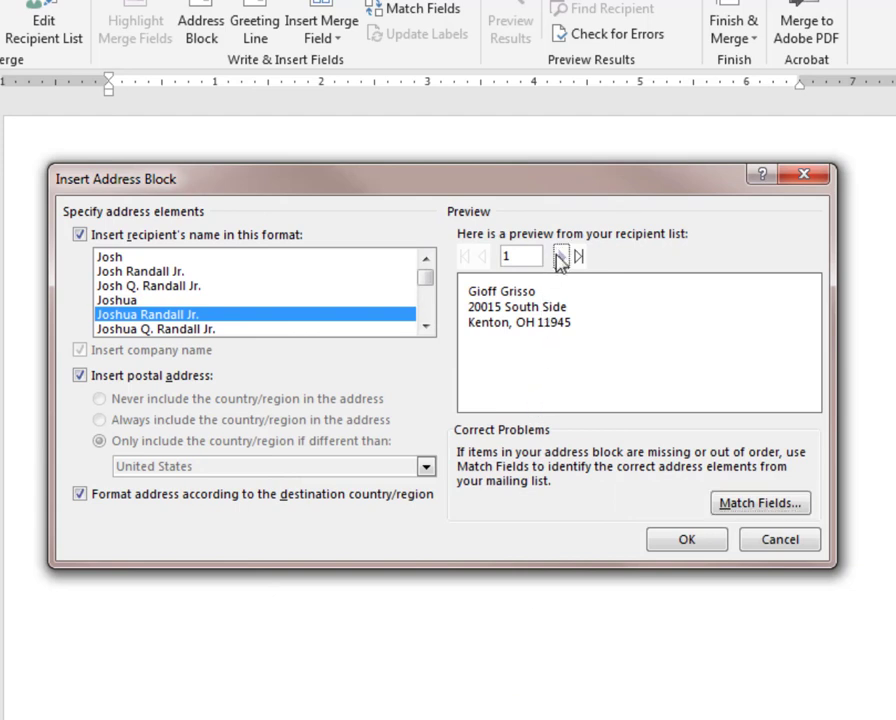
left_click(560, 257)
left_click(560, 257)
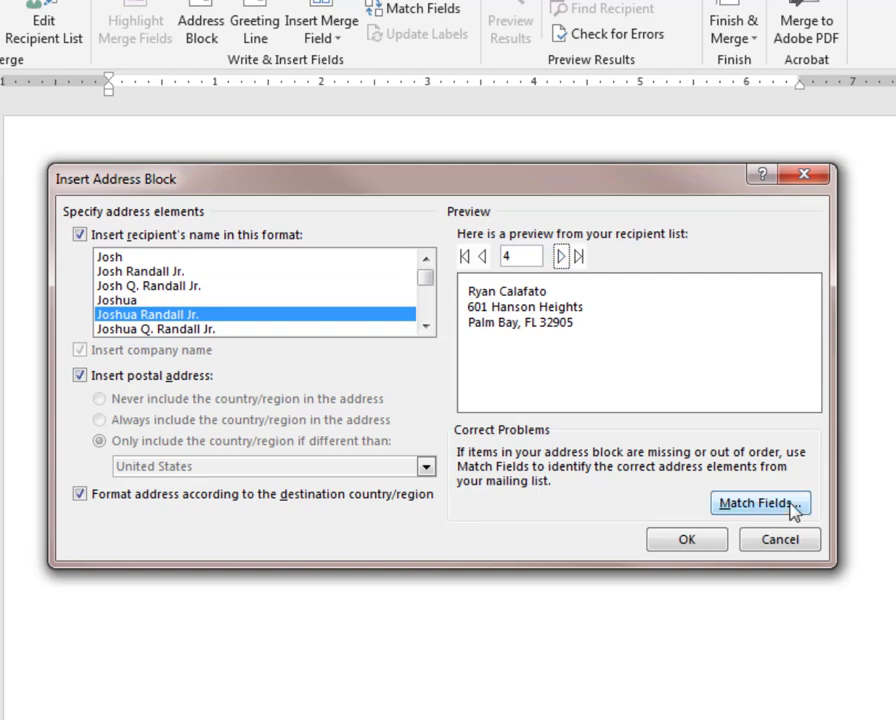
left_click(700, 540)
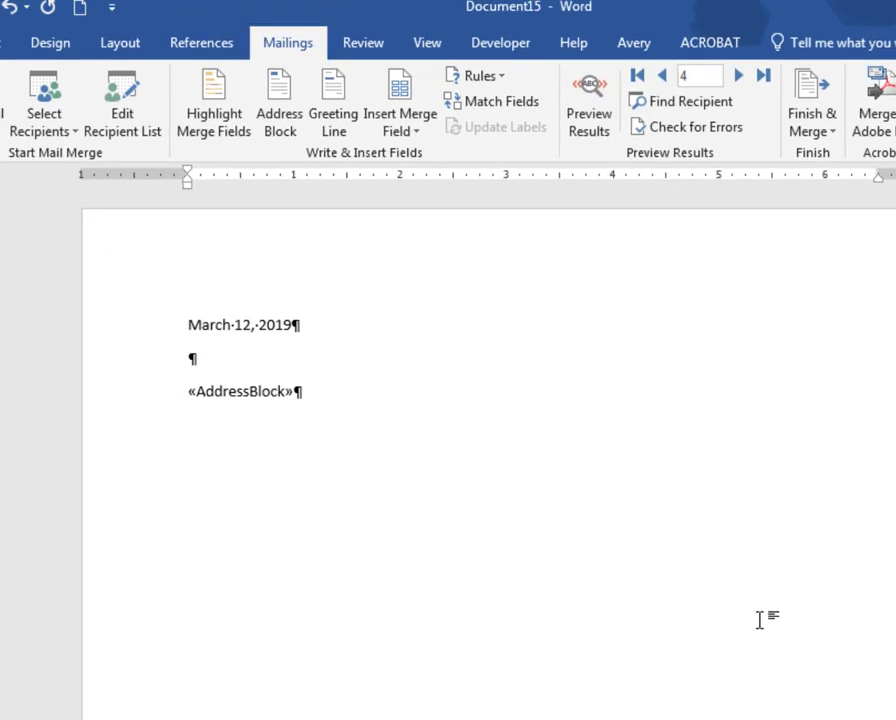
Step: Insert a greeting line below the address block, using Dear, the recipient's first and last name, and a comma
key("Return")
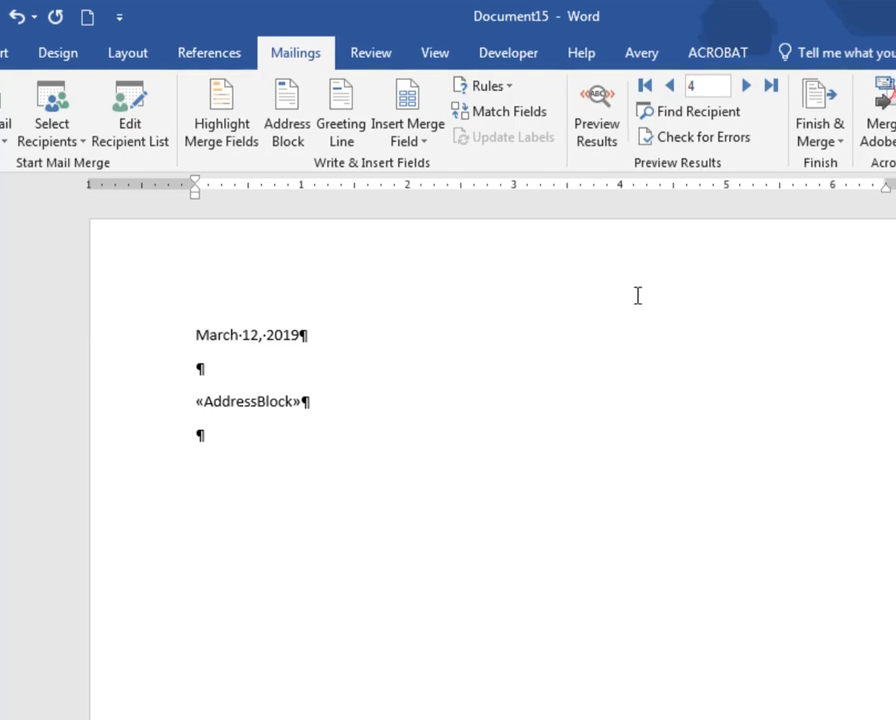
left_click(247, 55)
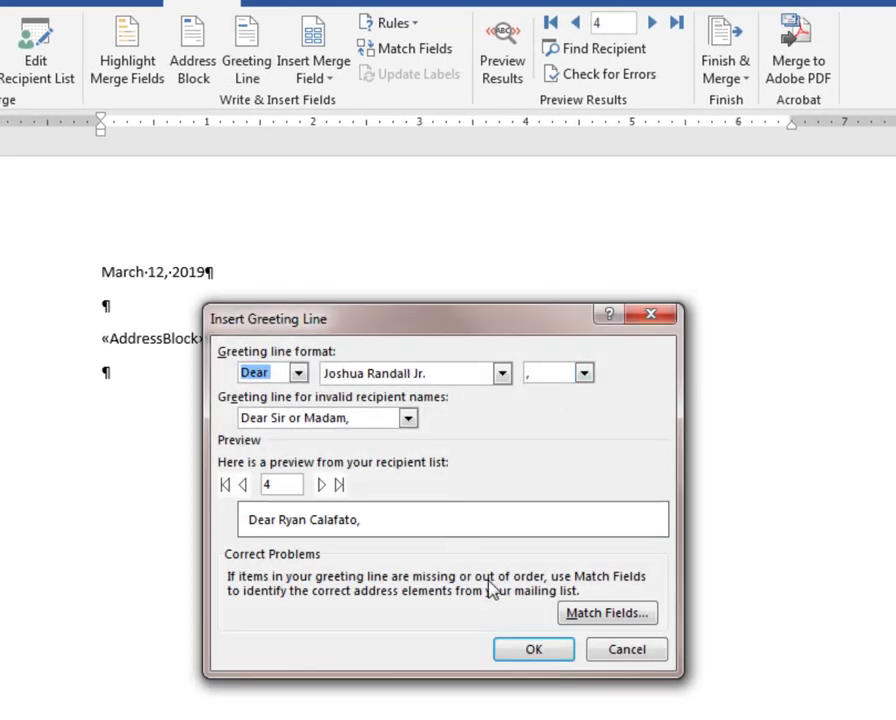
left_click(535, 652)
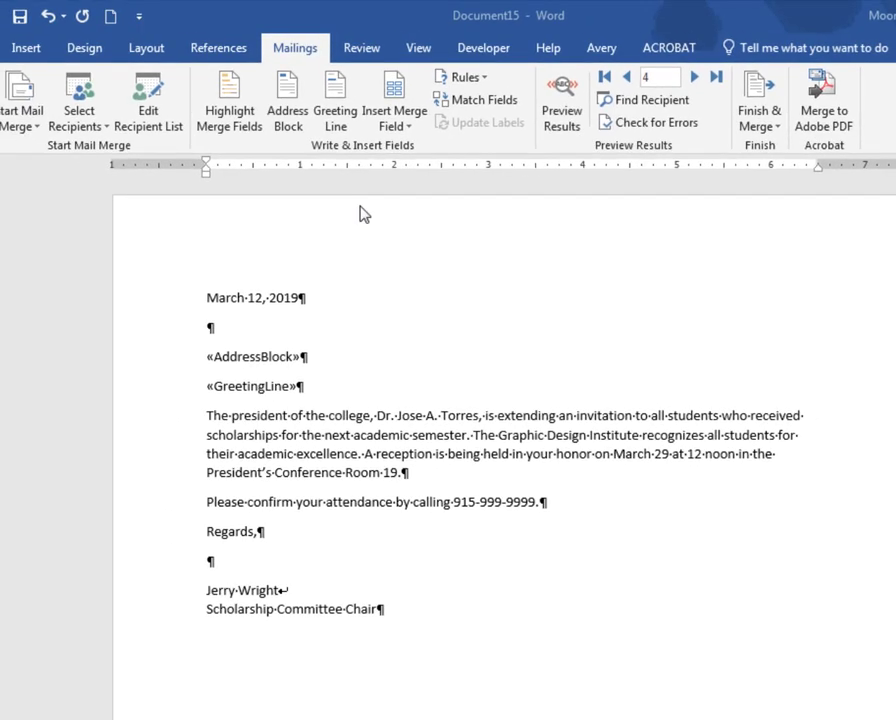
Step: Preview the merged letter for neighbouring recipients and return the preview to the first record
left_click(561, 108)
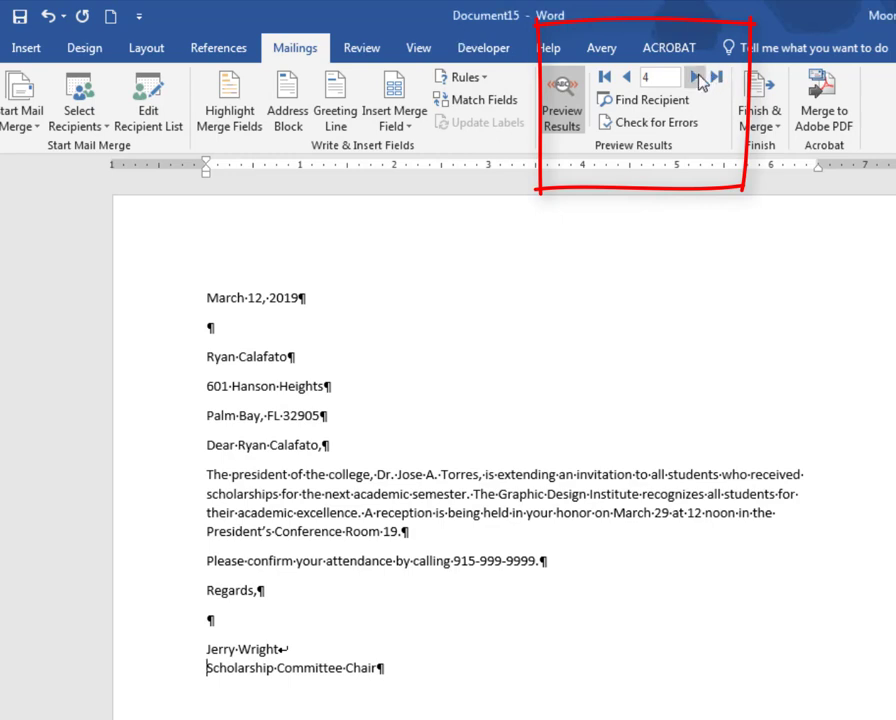
left_click(696, 77)
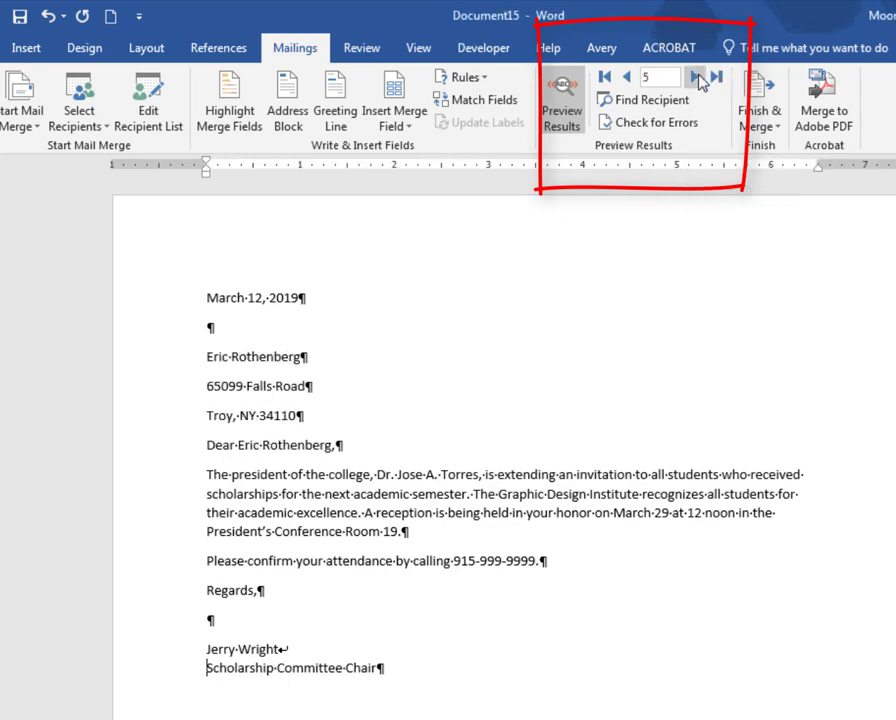
left_click(624, 79)
left_click(604, 77)
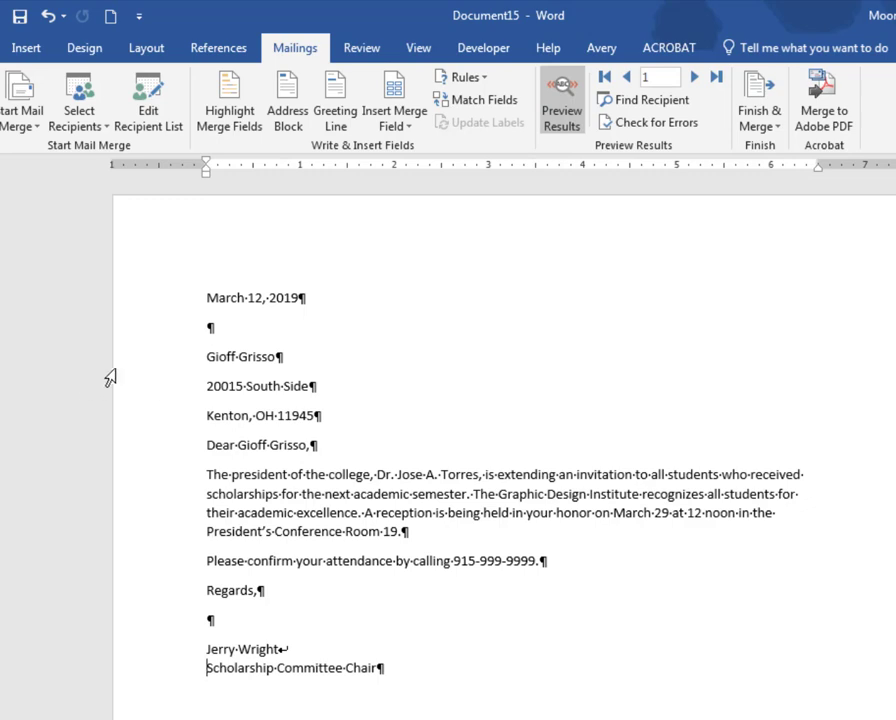
Step: Remove the space after the paragraphs of the address block and add an empty line between the address and the greeting
left_click(152, 415)
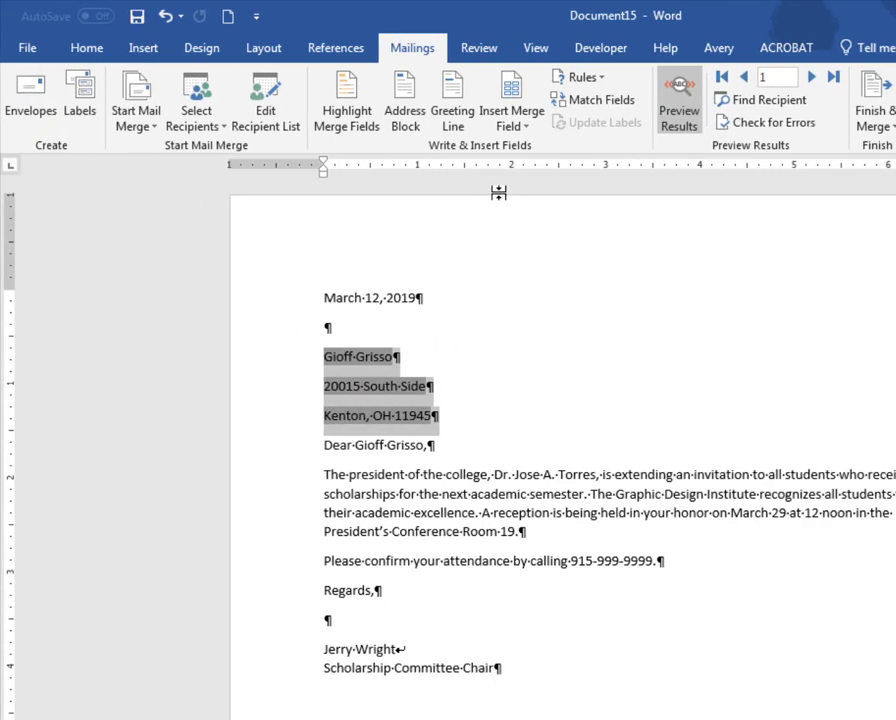
left_click(77, 52)
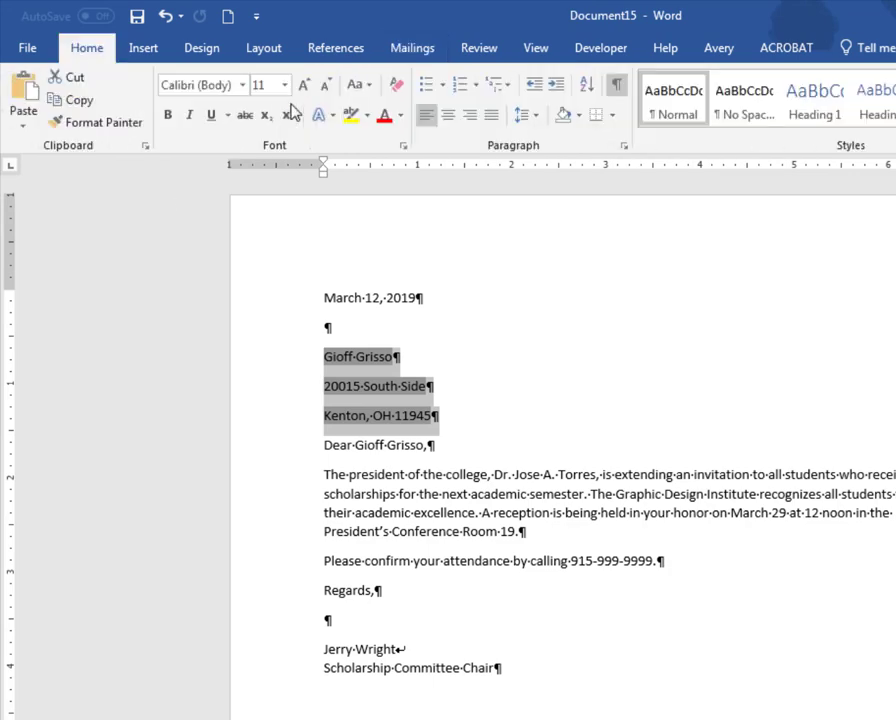
left_click(528, 118)
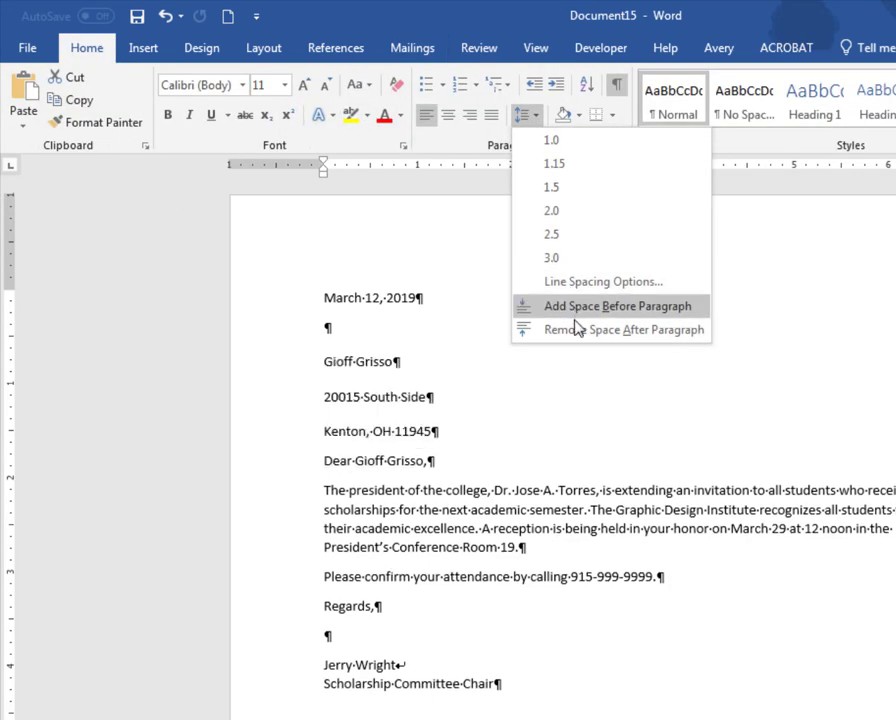
left_click(579, 335)
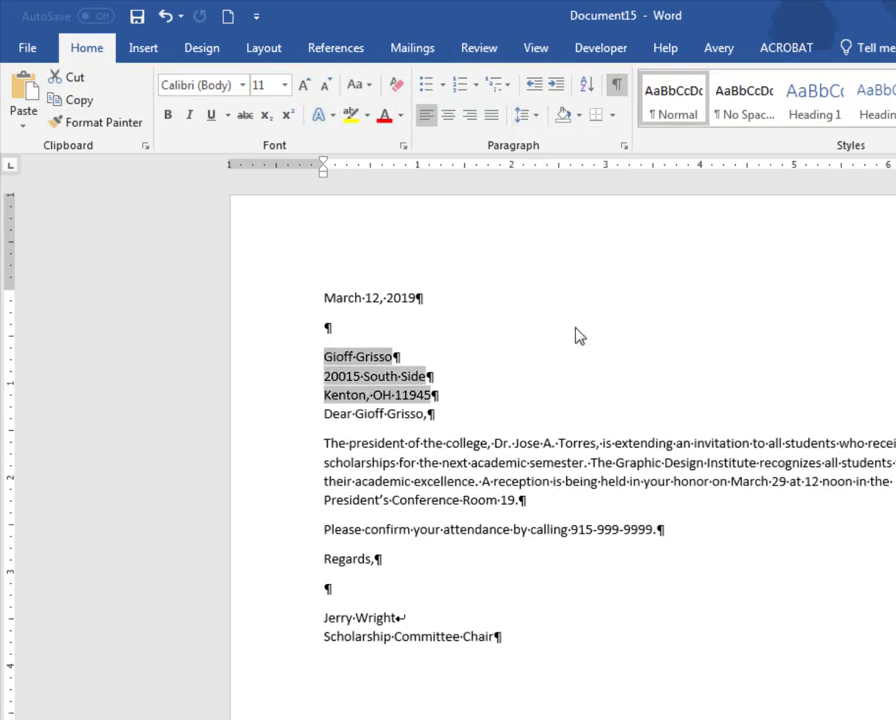
left_click(476, 406)
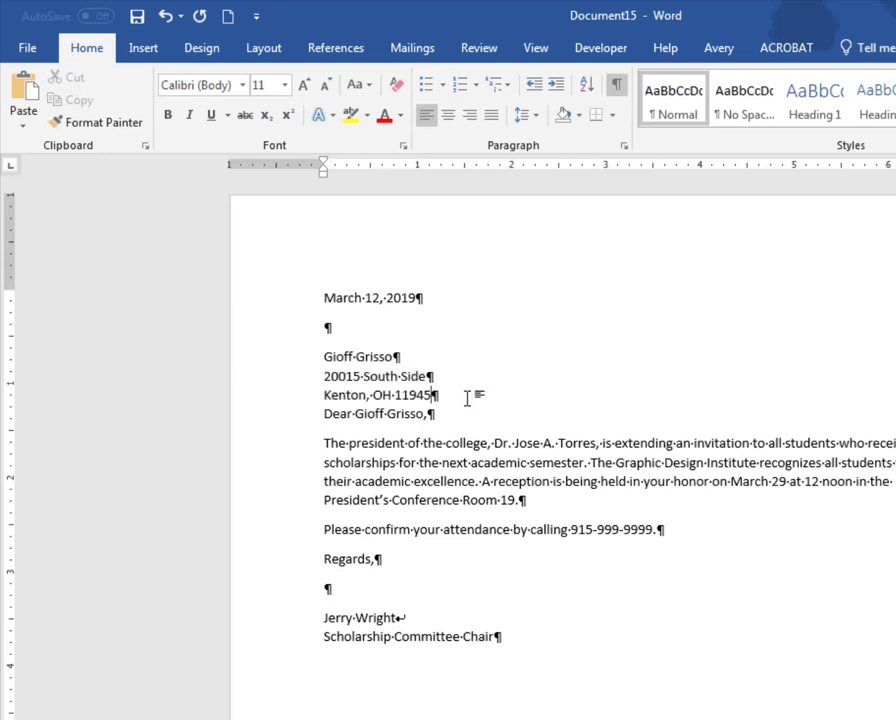
key("Return")
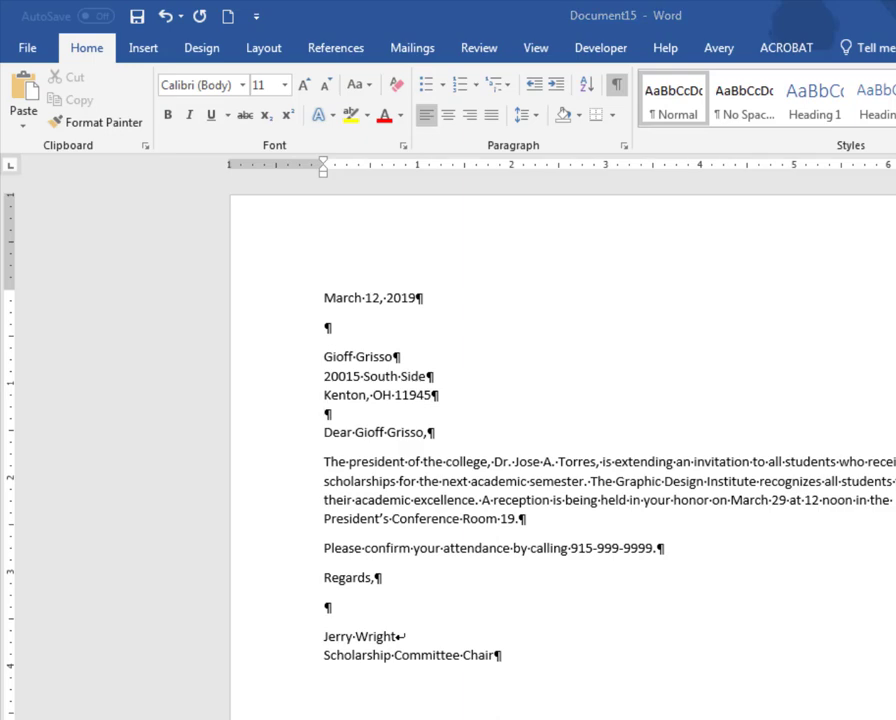
Step: Merge all records into a new document of individual letters and hide its formatting marks
left_click(412, 47)
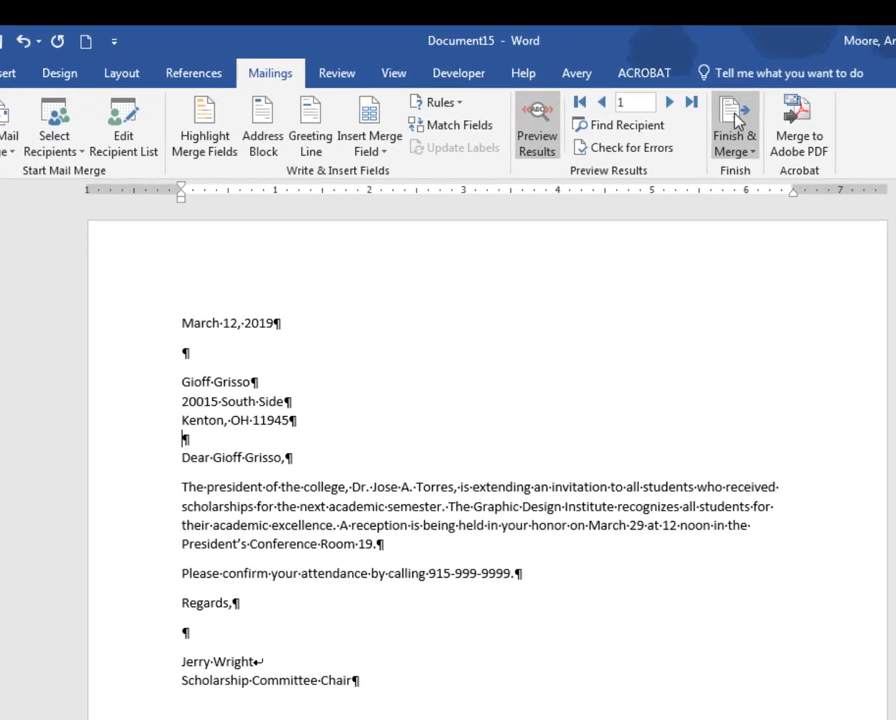
left_click(736, 120)
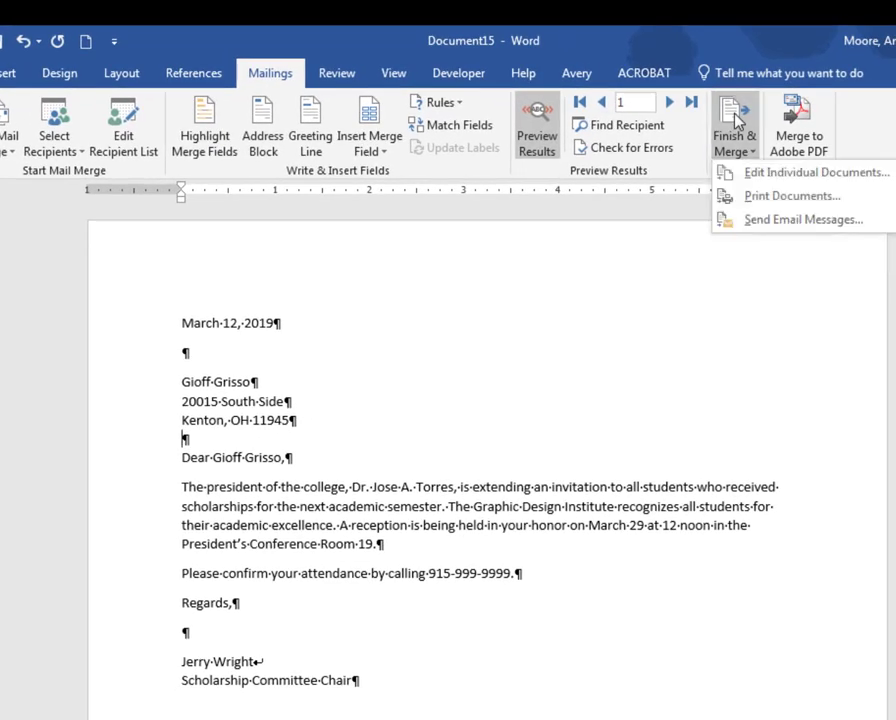
left_click(750, 176)
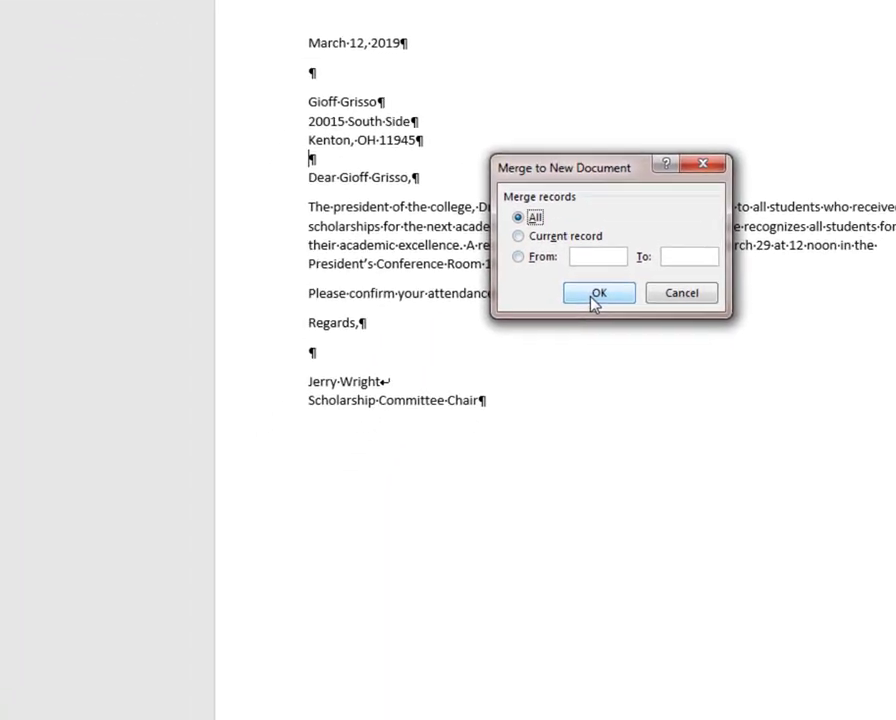
left_click(490, 533)
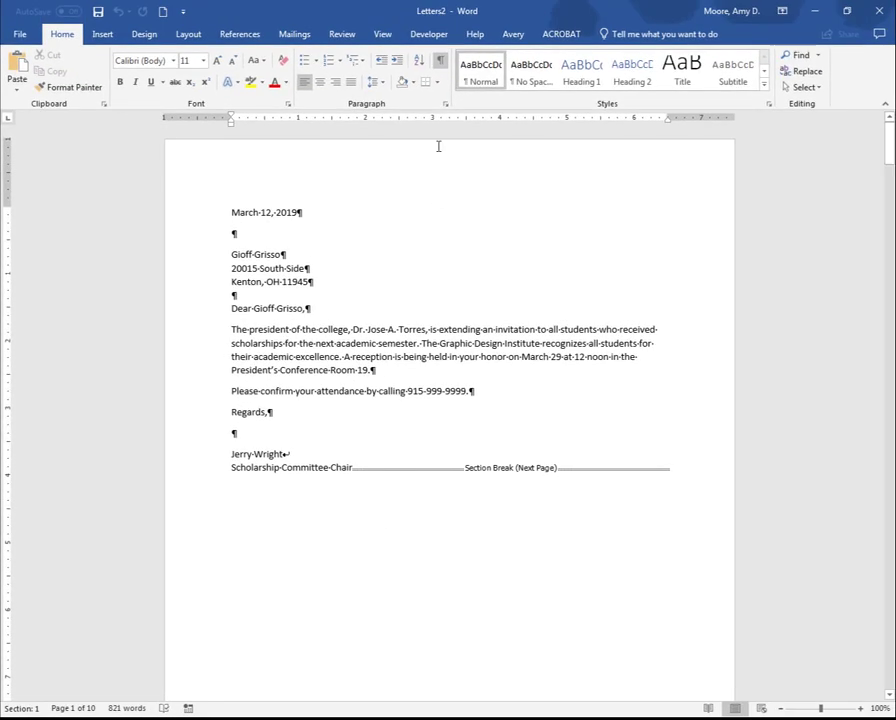
left_click(441, 61)
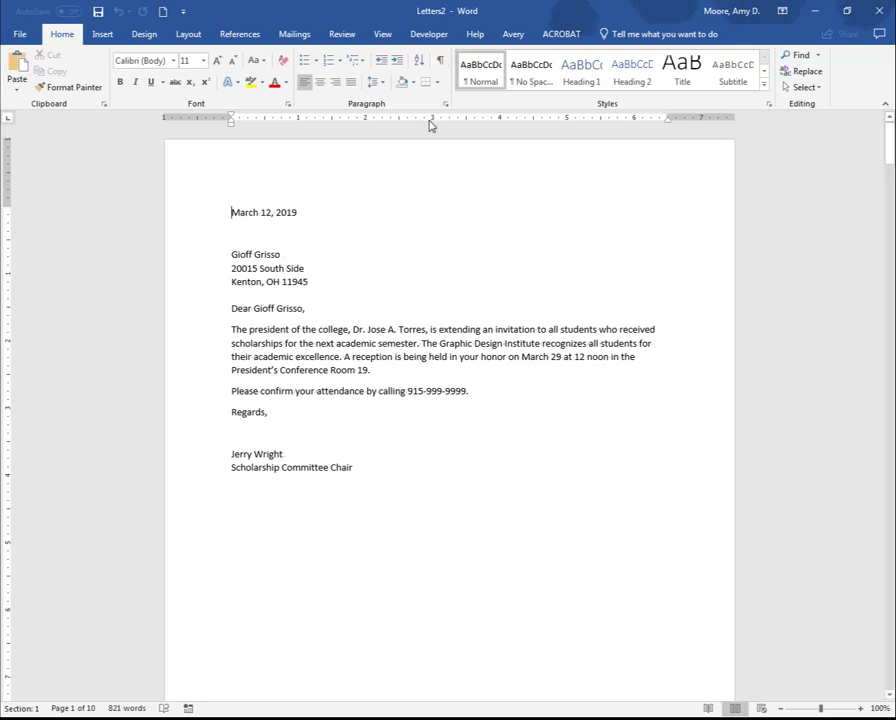
Step: Page through the merged letters to examine each recipient's address, greeting and spacing
key("Page_Down")
key("Page_Down")
key("Page_Down")
key("Page_Down")
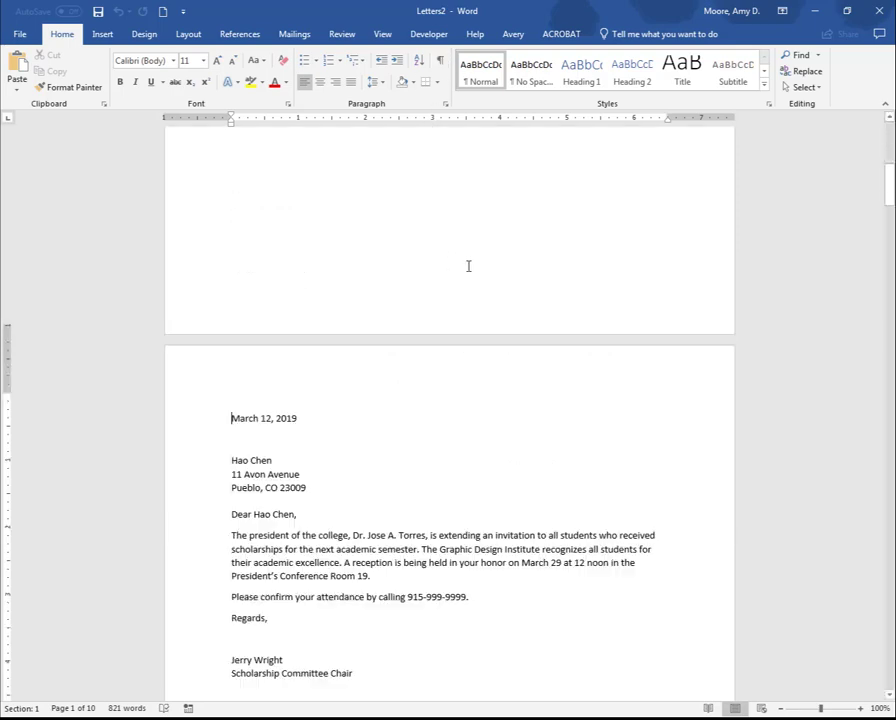
key("Page_Down")
key("Page_Down")
key("Page_Down")
key("Page_Down")
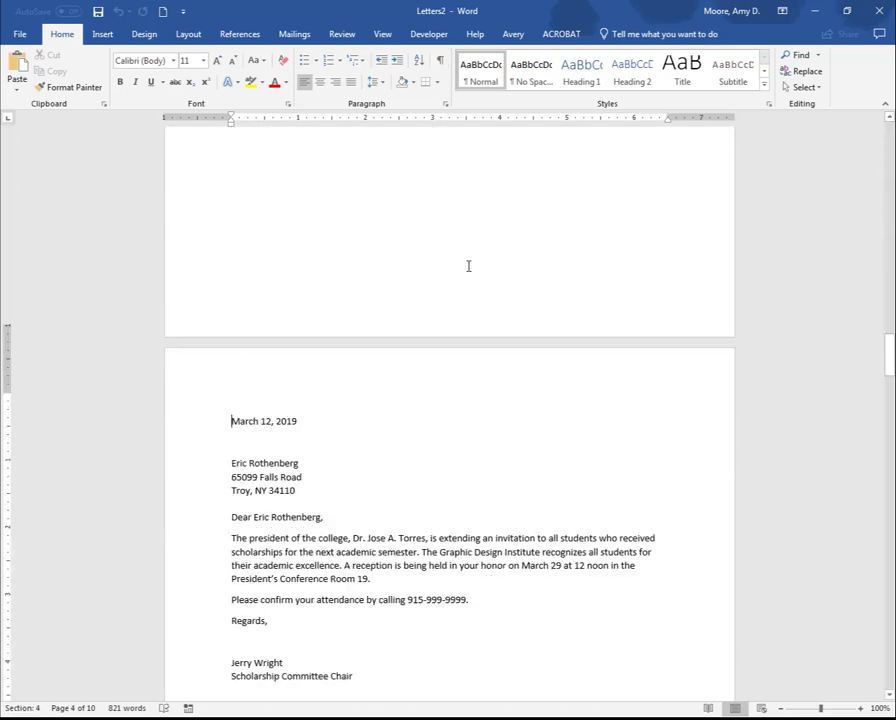